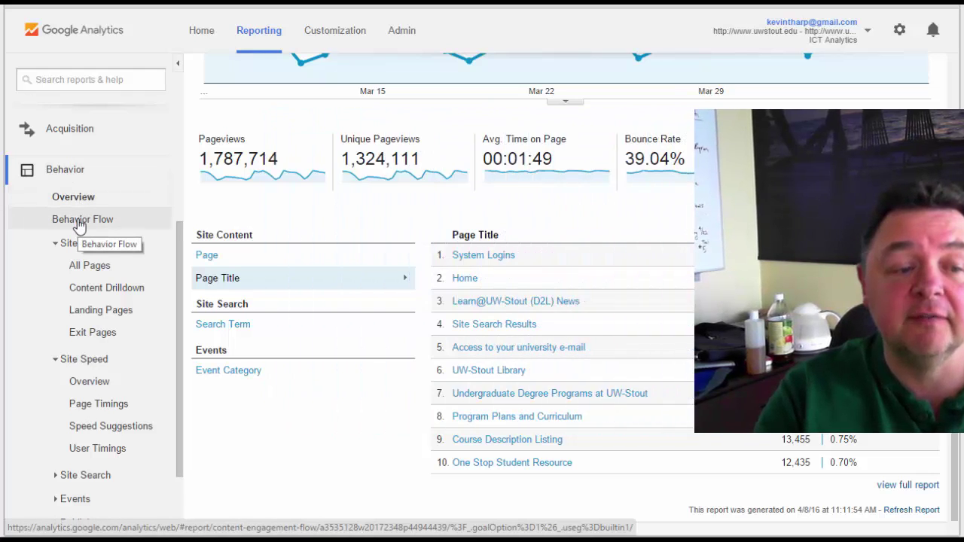
Step: Load the Behavior Flow report, check the Landing Page dimension list unchanged, and pan toward later interactions
{"action": "left_click", "coordinate": [79, 223]}
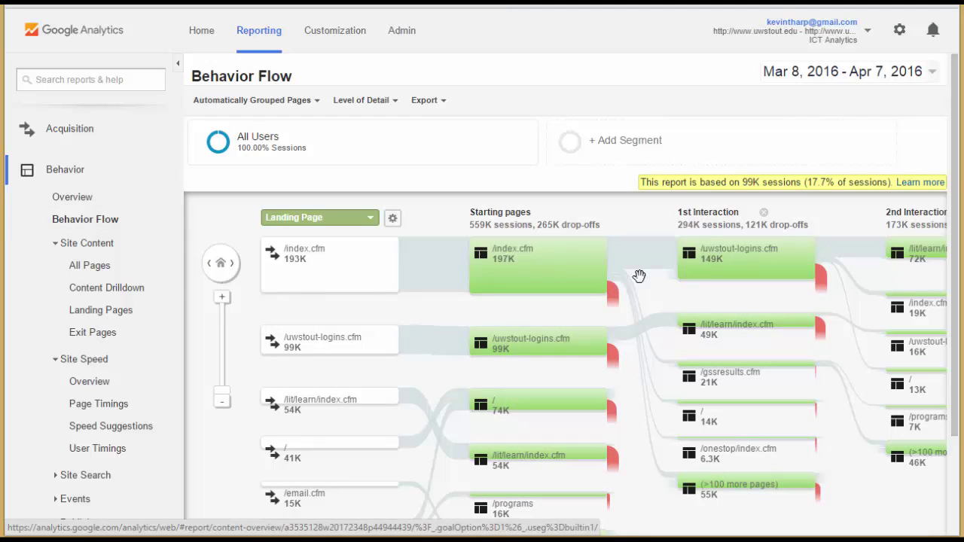
{"action": "left_click_drag", "start_coordinate": [957, 209], "coordinate": [962, 303]}
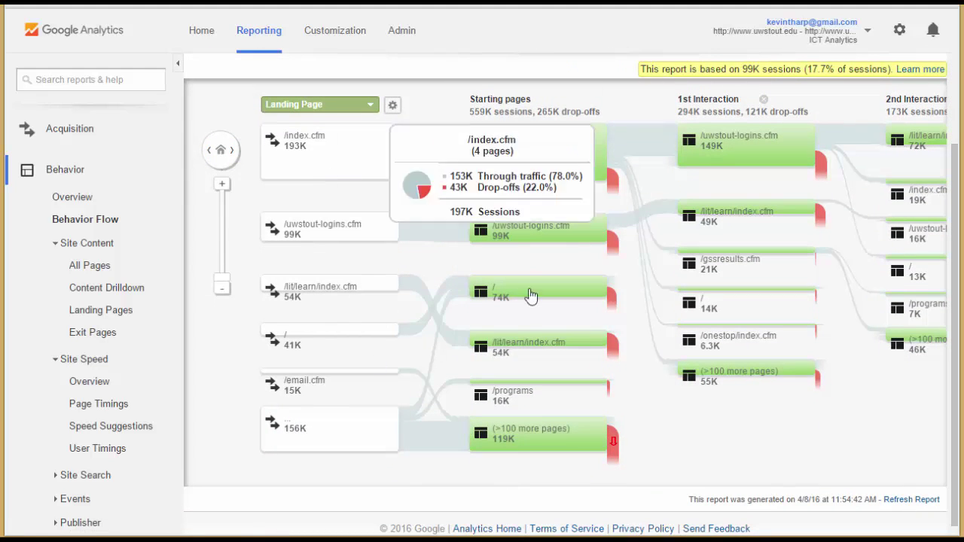
{"action": "left_click", "coordinate": [372, 109]}
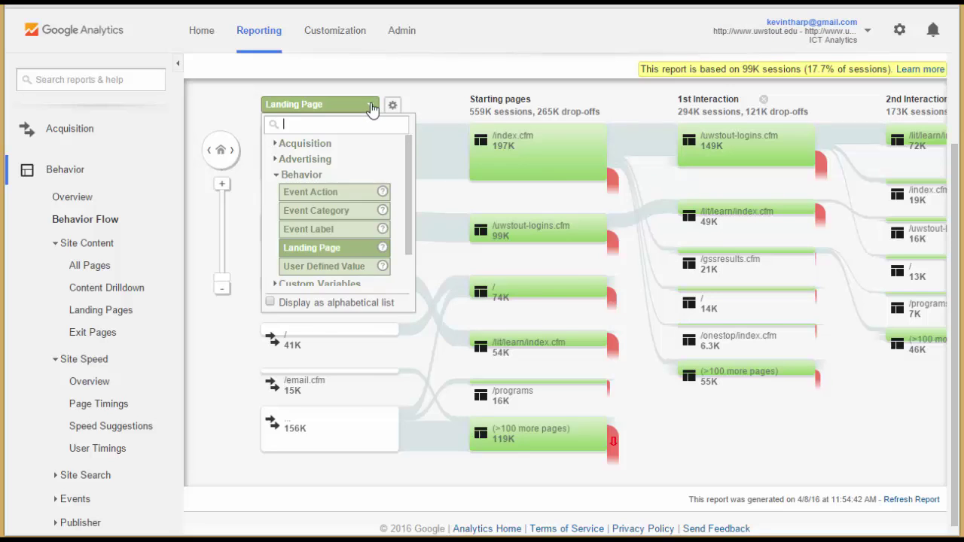
{"action": "left_click", "coordinate": [372, 110]}
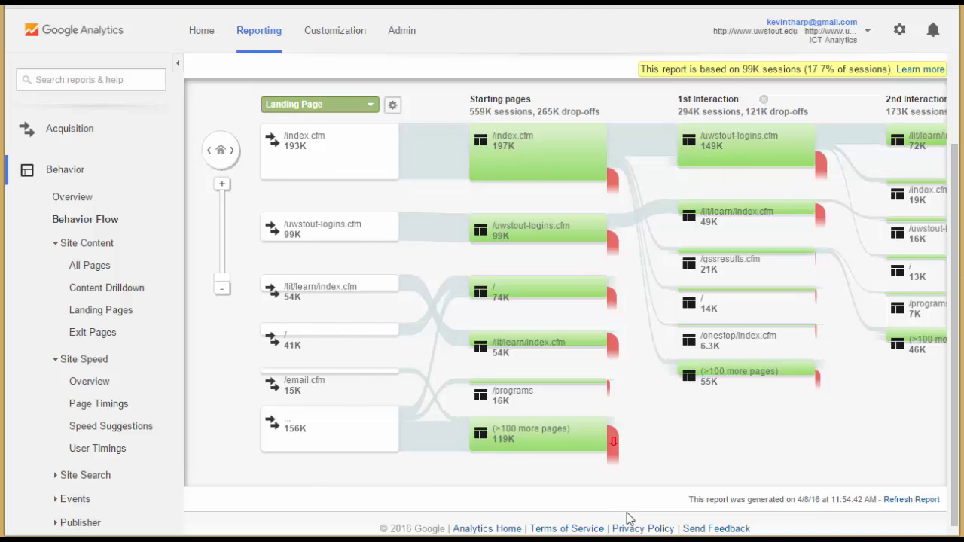
{"action": "left_click_drag", "start_coordinate": [904, 404], "coordinate": [871, 397]}
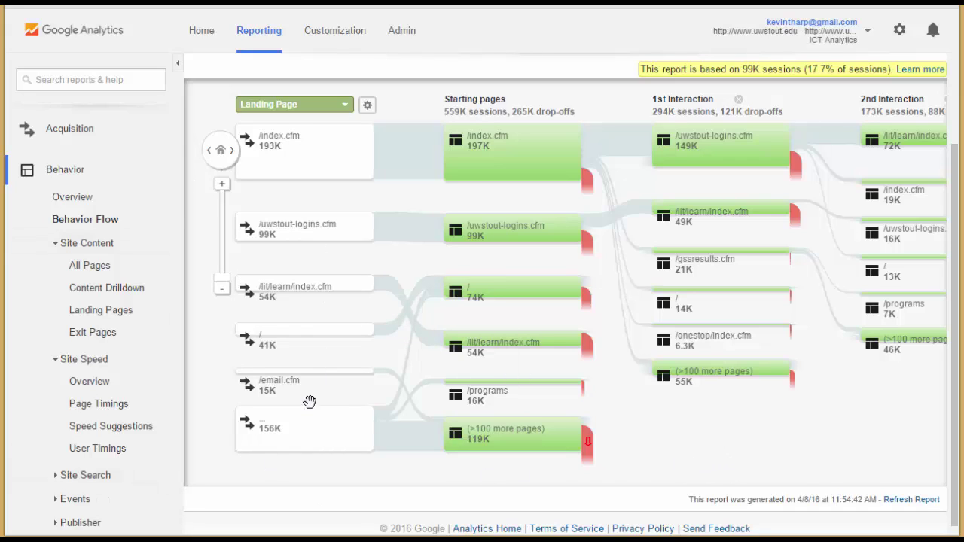
Step: Highlight the traffic passing through the /index.cfm landing page
{"action": "left_click", "coordinate": [345, 106]}
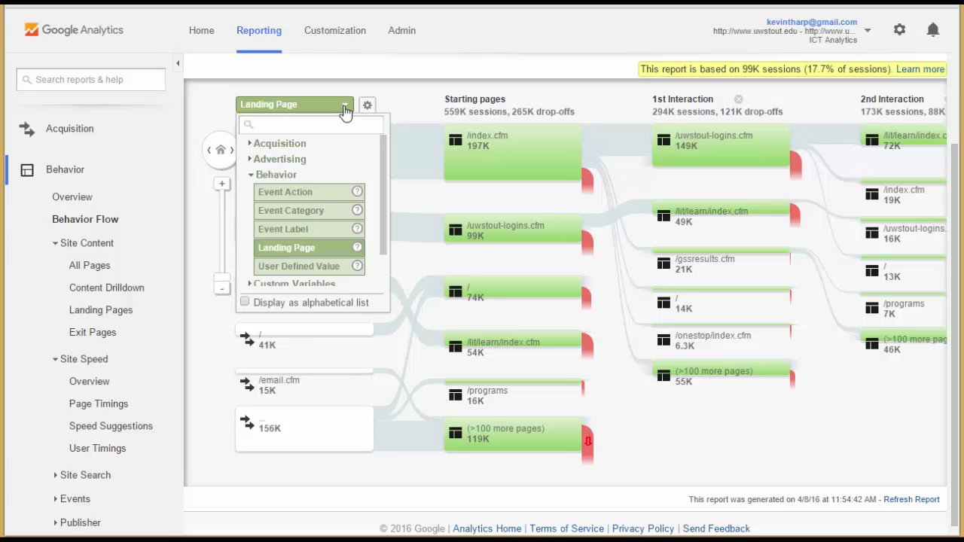
{"action": "left_click", "coordinate": [345, 110]}
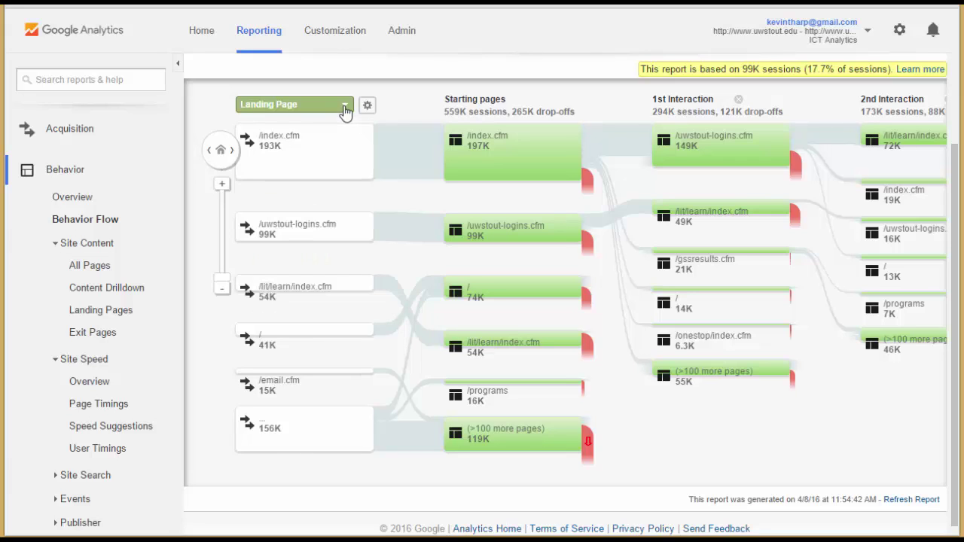
{"action": "left_click", "coordinate": [323, 160]}
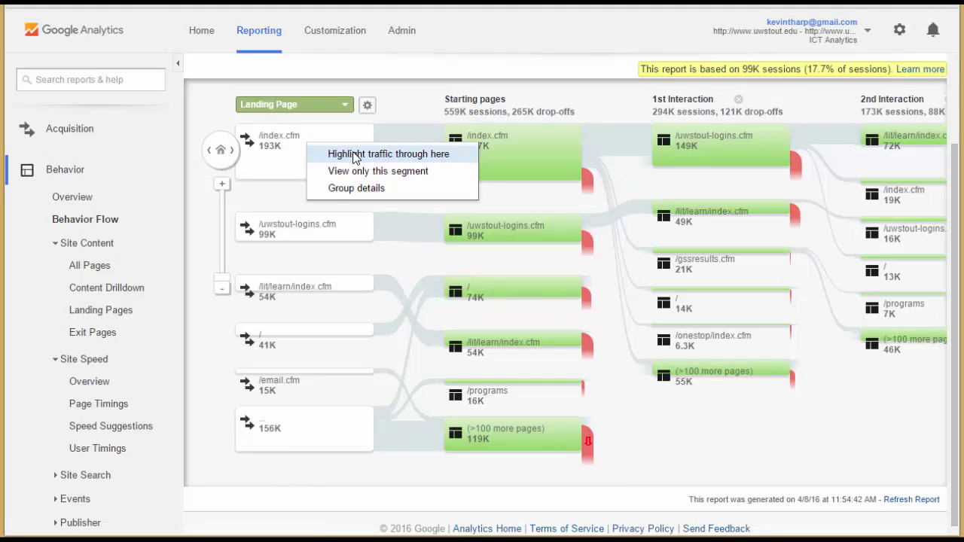
{"action": "left_click", "coordinate": [355, 155]}
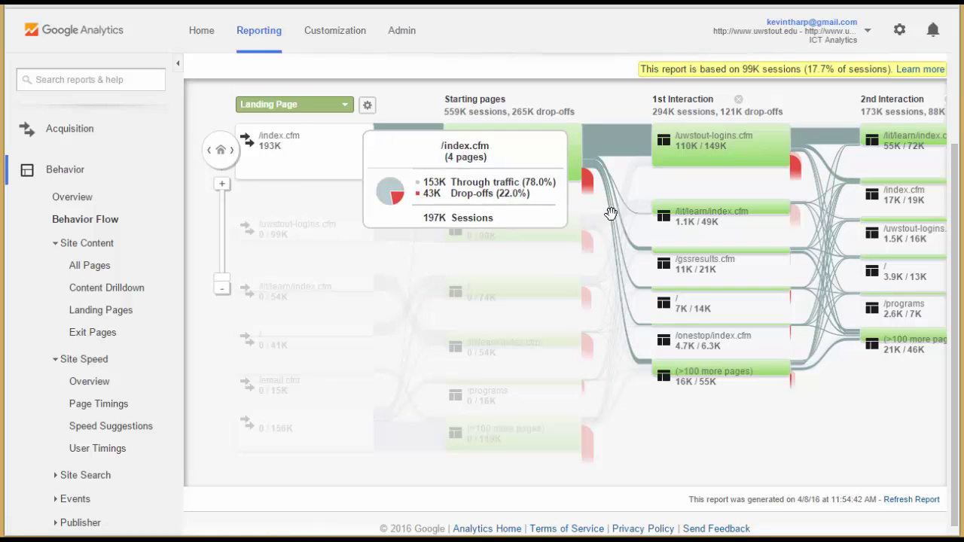
Step: Pan the flow diagram to follow the highlighted /index.cfm paths into later interaction columns
{"action": "left_click_drag", "start_coordinate": [740, 433], "coordinate": [768, 419]}
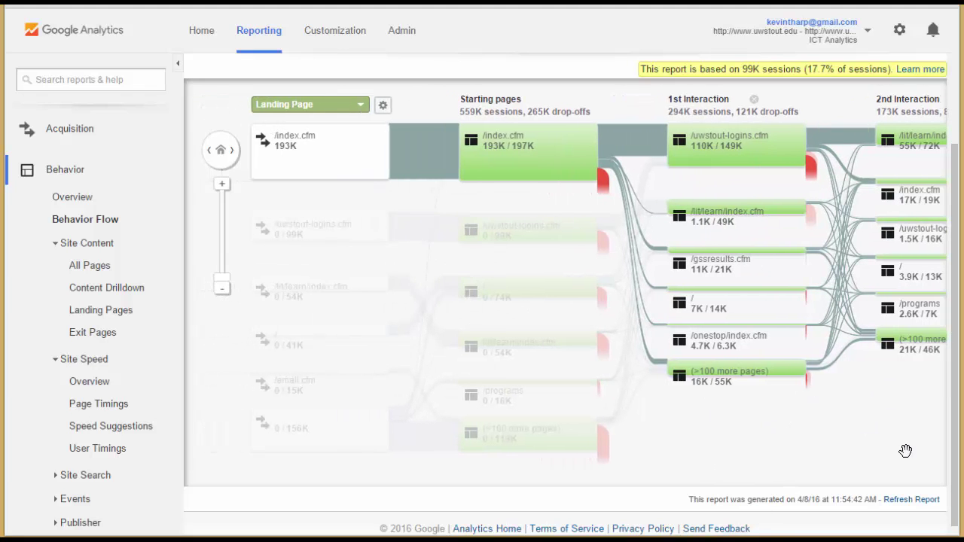
{"action": "left_click_drag", "start_coordinate": [875, 447], "coordinate": [769, 458]}
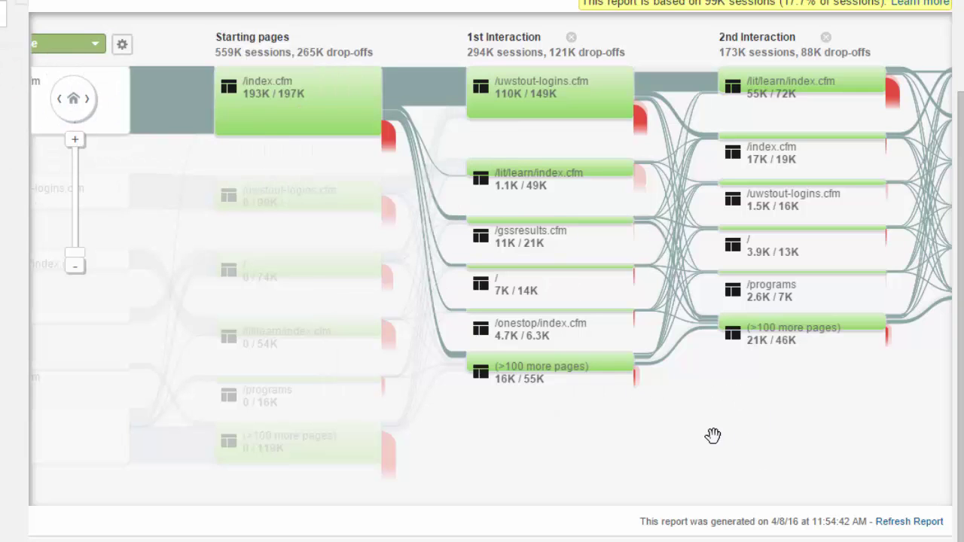
{"action": "left_click_drag", "start_coordinate": [713, 437], "coordinate": [820, 430]}
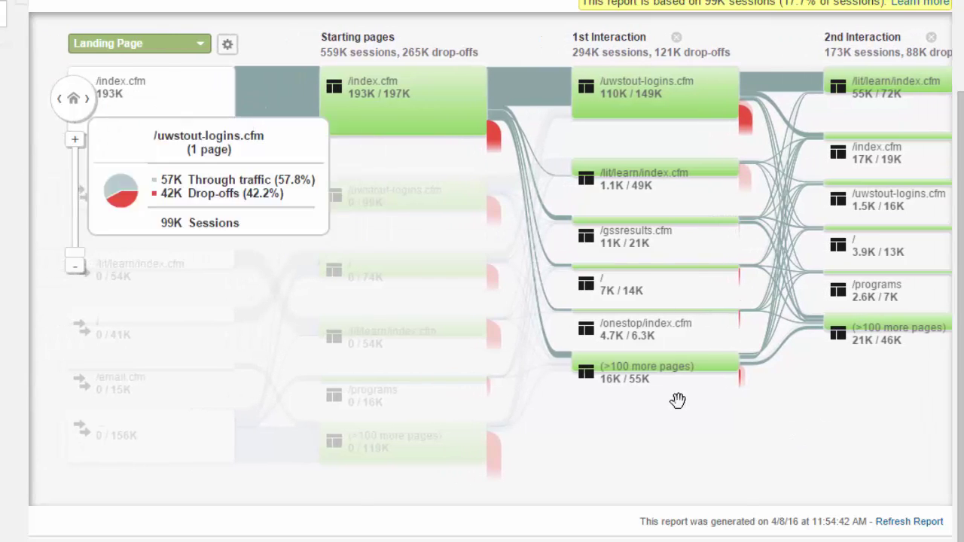
{"action": "left_click_drag", "start_coordinate": [905, 461], "coordinate": [931, 426]}
Step: Clear the /index.cfm highlighting and view only the /uwstout-logins.cfm segment toward the 3rd Interaction
{"action": "left_click", "coordinate": [264, 124]}
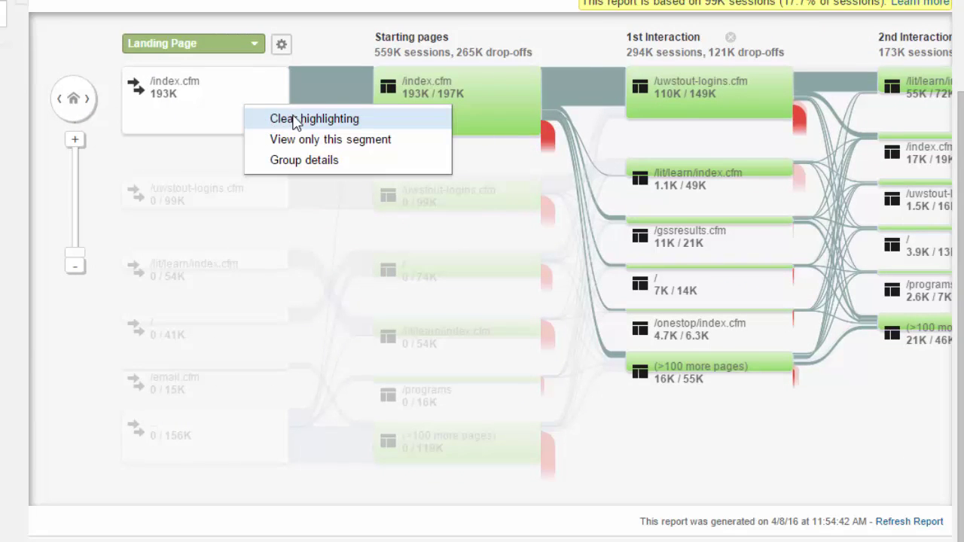
{"action": "left_click", "coordinate": [296, 122]}
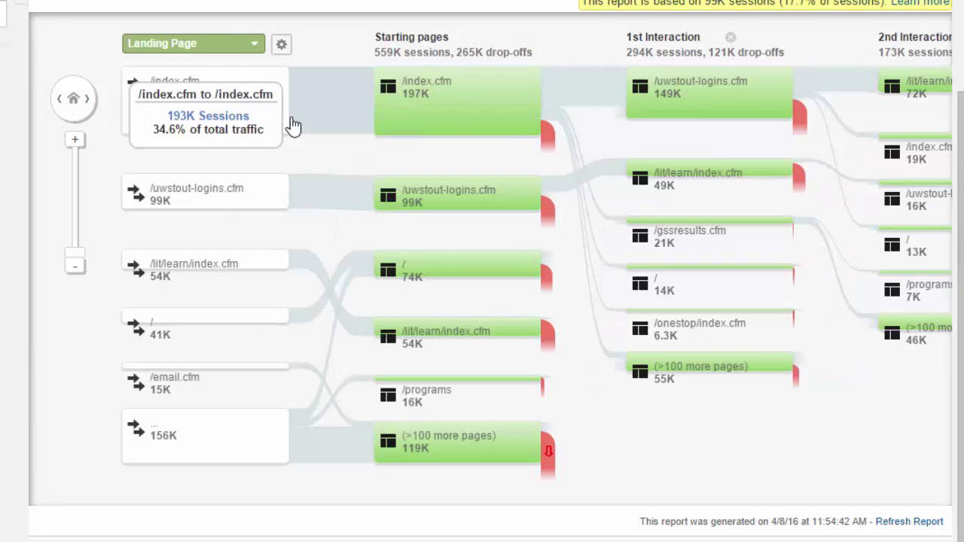
{"action": "left_click", "coordinate": [211, 201]}
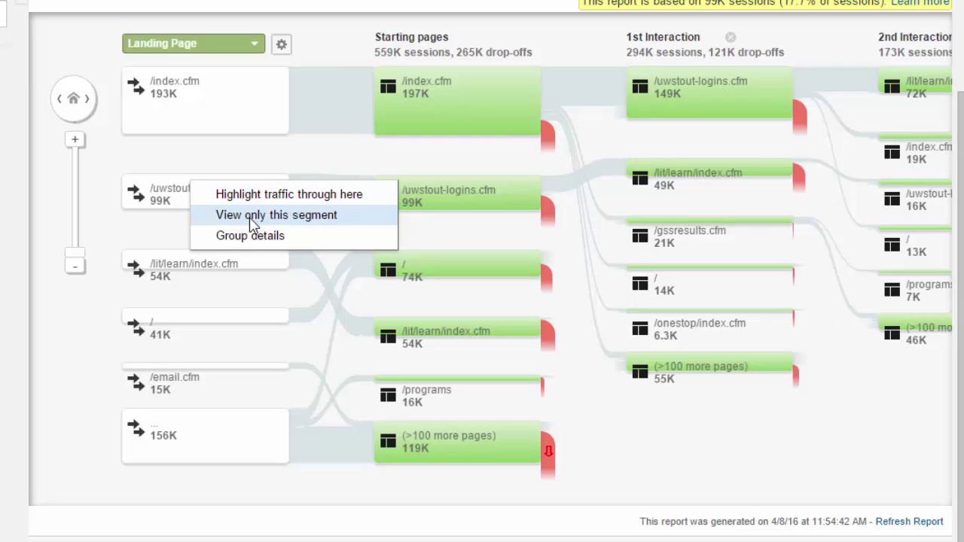
{"action": "left_click", "coordinate": [256, 199]}
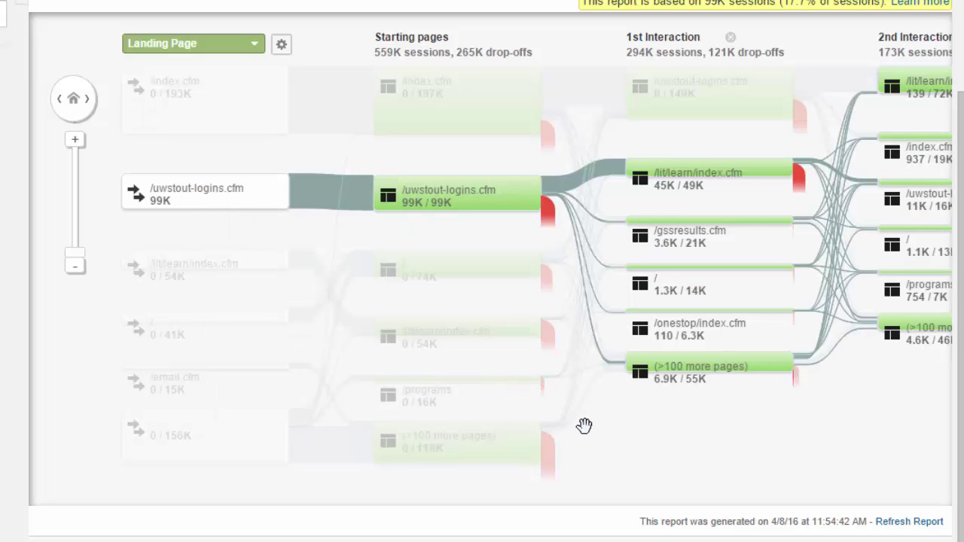
{"action": "left_click_drag", "start_coordinate": [796, 432], "coordinate": [639, 438]}
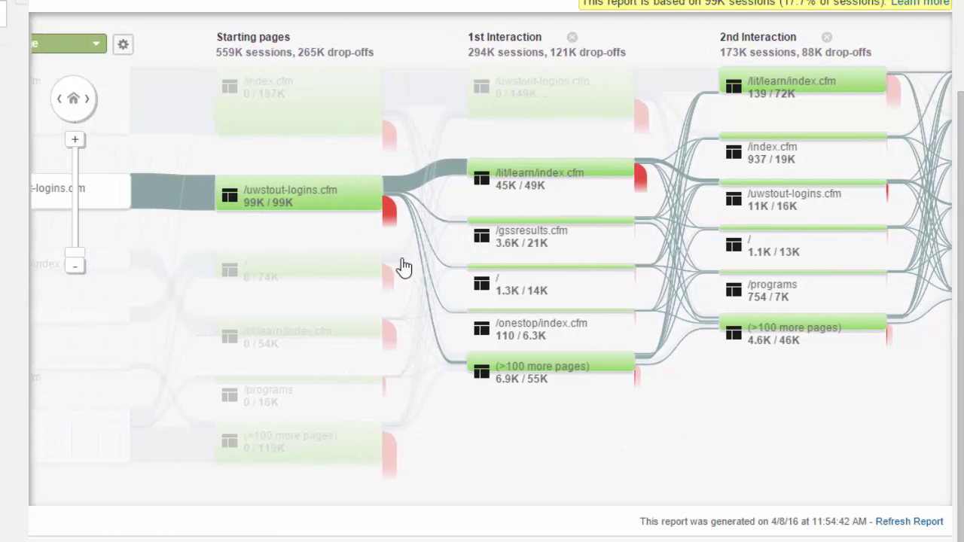
{"action": "mouse_move", "coordinate": [279, 200]}
{"action": "left_click_drag", "start_coordinate": [897, 414], "coordinate": [816, 425]}
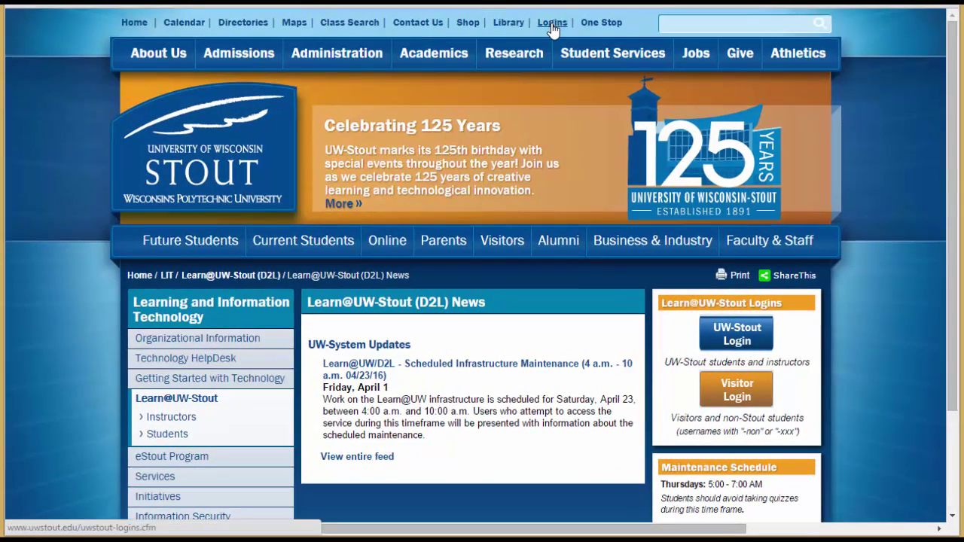
Step: Visit the site's Logins for UW-Stout Systems page and scroll through it
{"action": "left_click", "coordinate": [552, 25]}
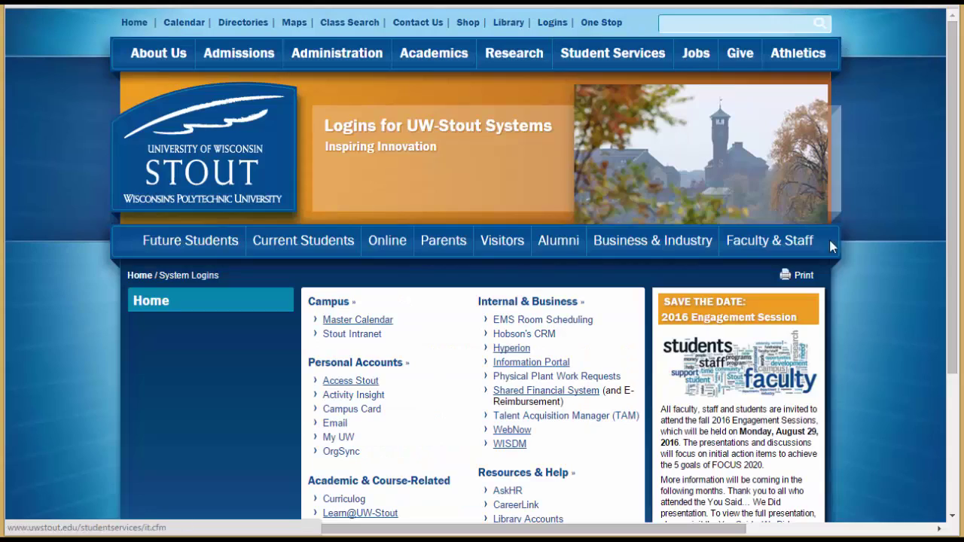
{"action": "scroll", "coordinate": [942, 226], "scroll_direction": "down", "scroll_amount": 3}
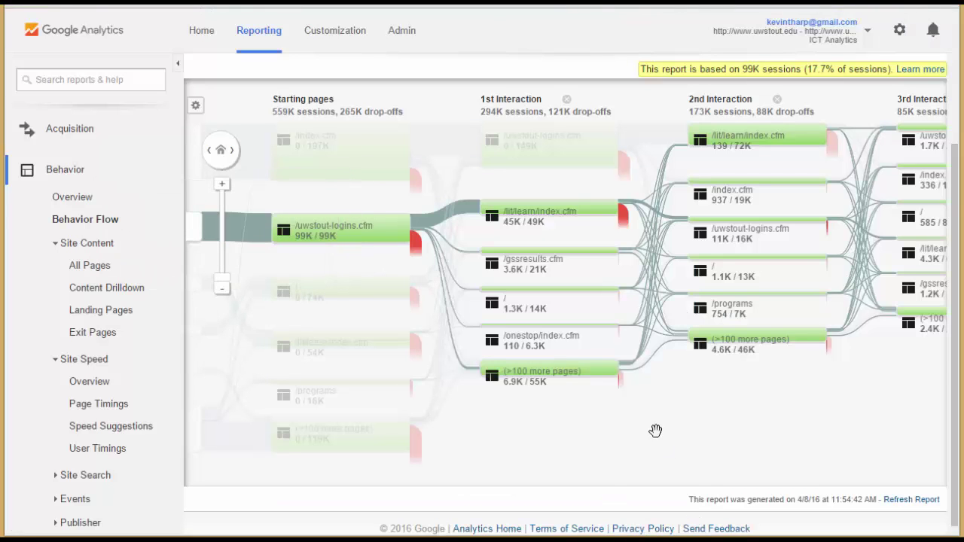
Step: Trace /uwstout-logins.cfm's 99K sessions into /lit/learn/index.cfm, noting its 37K (76.6%) drop-offs
{"action": "left_click_drag", "start_coordinate": [618, 431], "coordinate": [818, 404]}
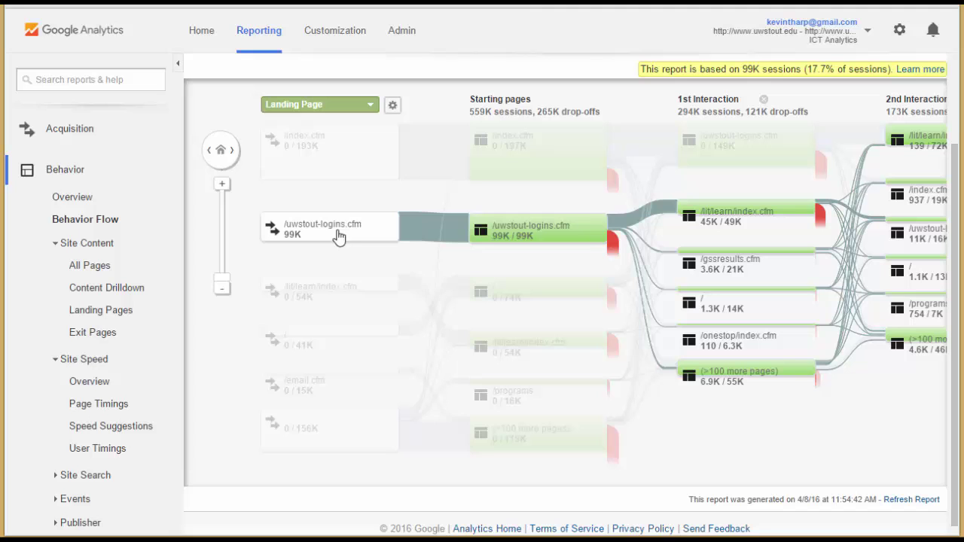
{"action": "left_click_drag", "start_coordinate": [801, 434], "coordinate": [729, 442]}
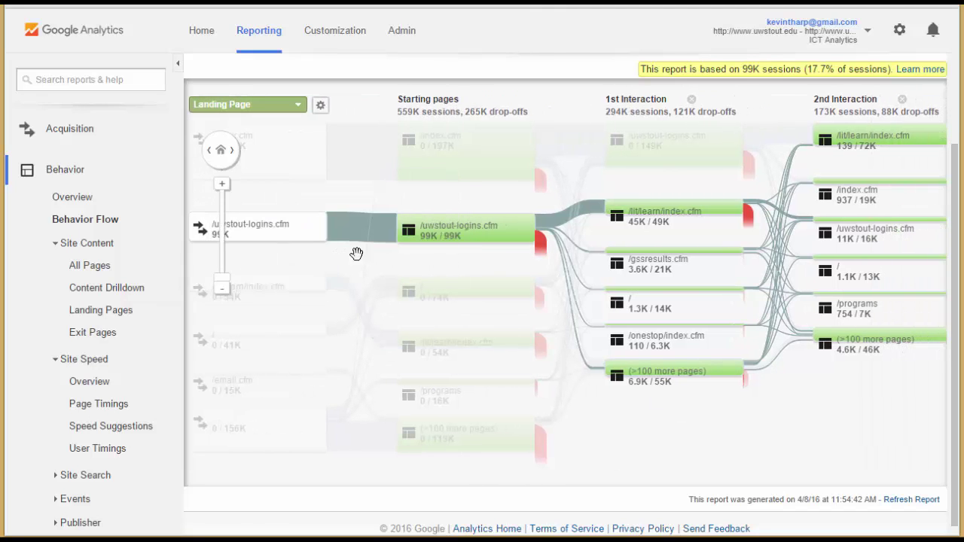
{"action": "mouse_move", "coordinate": [361, 238]}
{"action": "left_click_drag", "start_coordinate": [818, 426], "coordinate": [722, 432]}
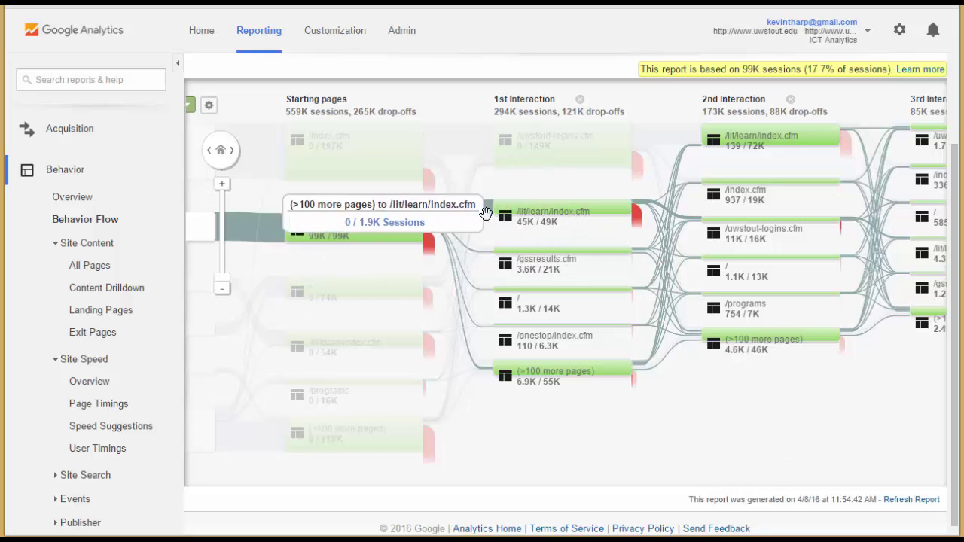
{"action": "mouse_move", "coordinate": [546, 209]}
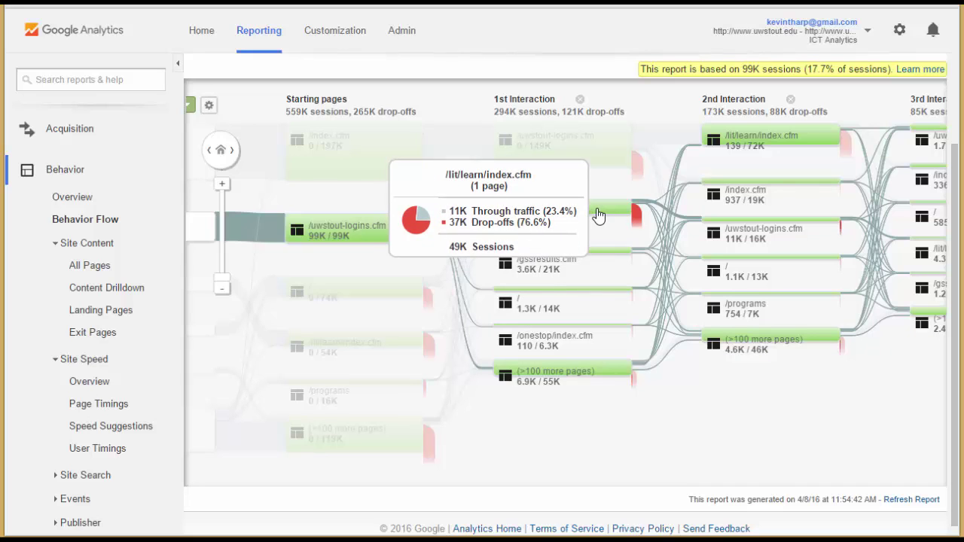
{"action": "mouse_move", "coordinate": [637, 224]}
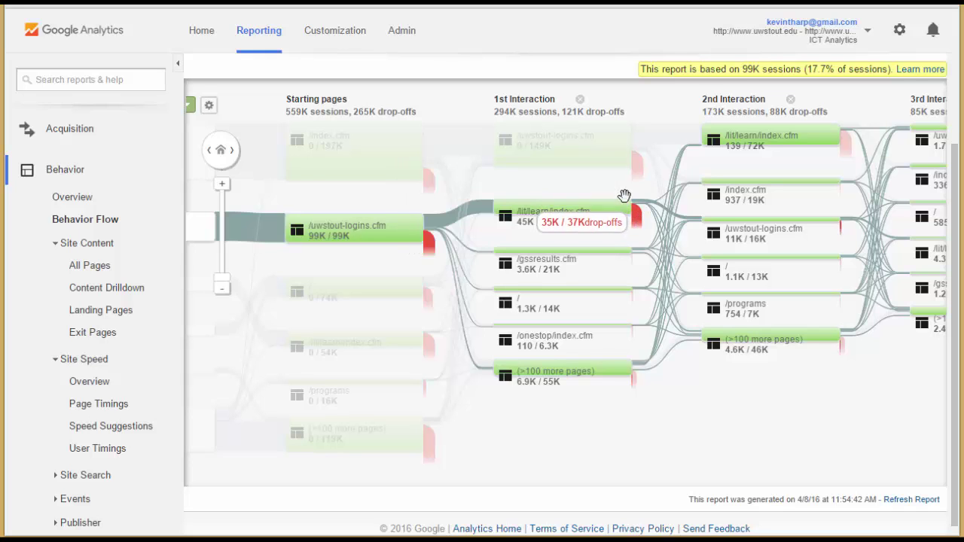
{"action": "mouse_move", "coordinate": [525, 217]}
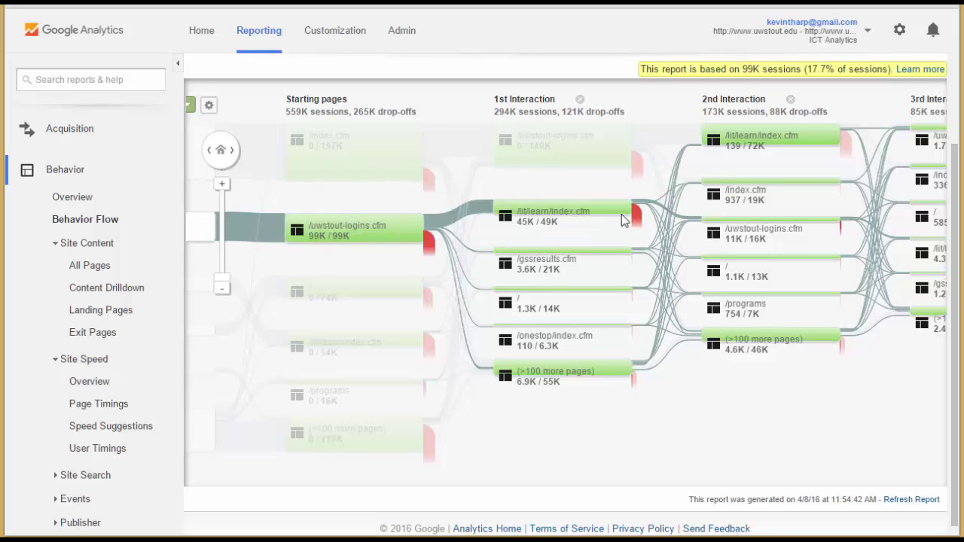
{"action": "mouse_move", "coordinate": [432, 255]}
{"action": "mouse_move", "coordinate": [413, 240]}
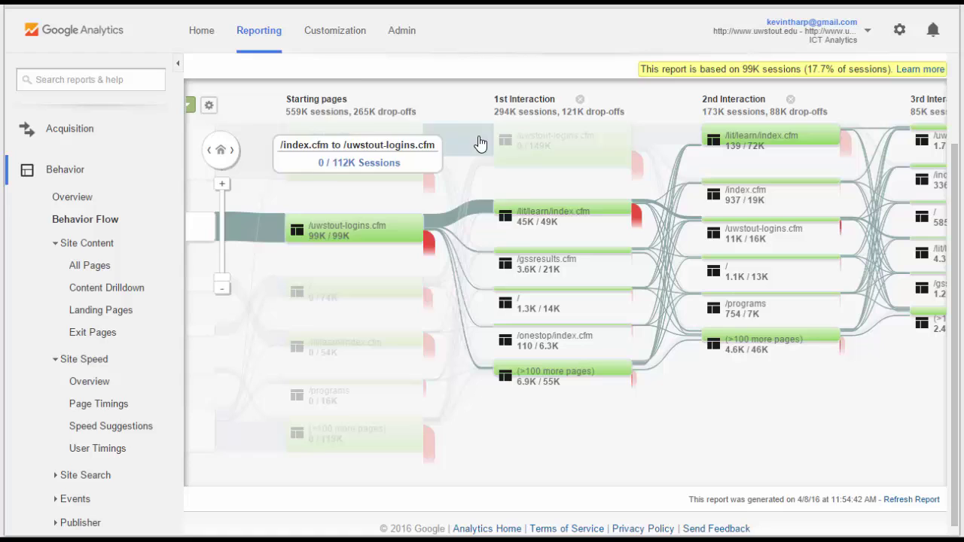
Step: Explore traffic through /lit/learn/index.cfm, inspecting its 184K sessions and 42K continuing onward
{"action": "left_click", "coordinate": [561, 215]}
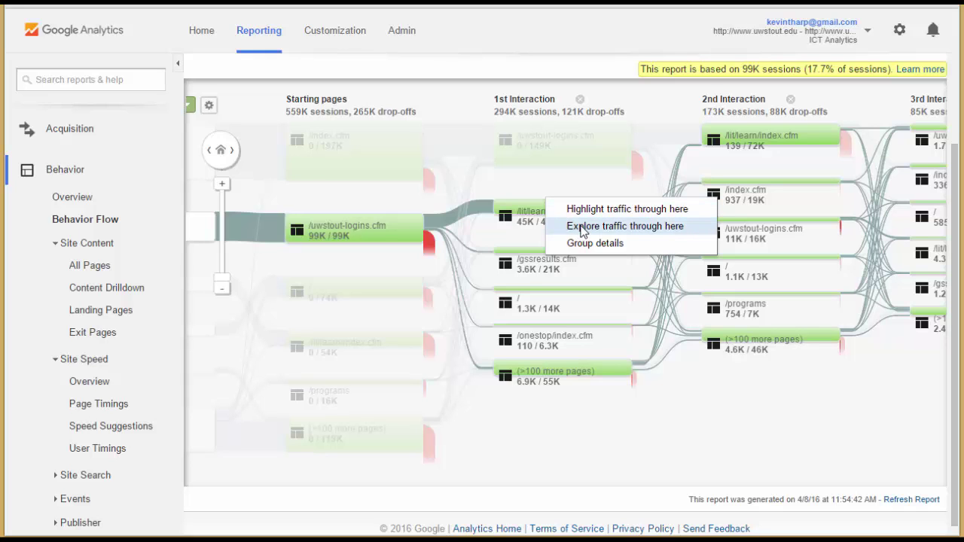
{"action": "left_click", "coordinate": [583, 229]}
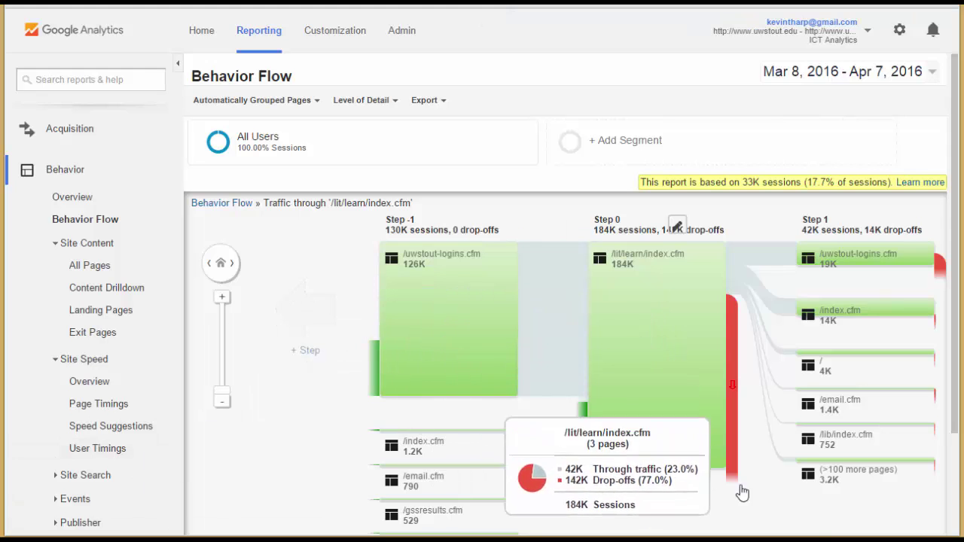
{"action": "mouse_move", "coordinate": [766, 464]}
{"action": "left_mouse_down"}
{"action": "mouse_move", "coordinate": [577, 471]}
{"action": "mouse_move", "coordinate": [767, 465]}
{"action": "left_mouse_up"}
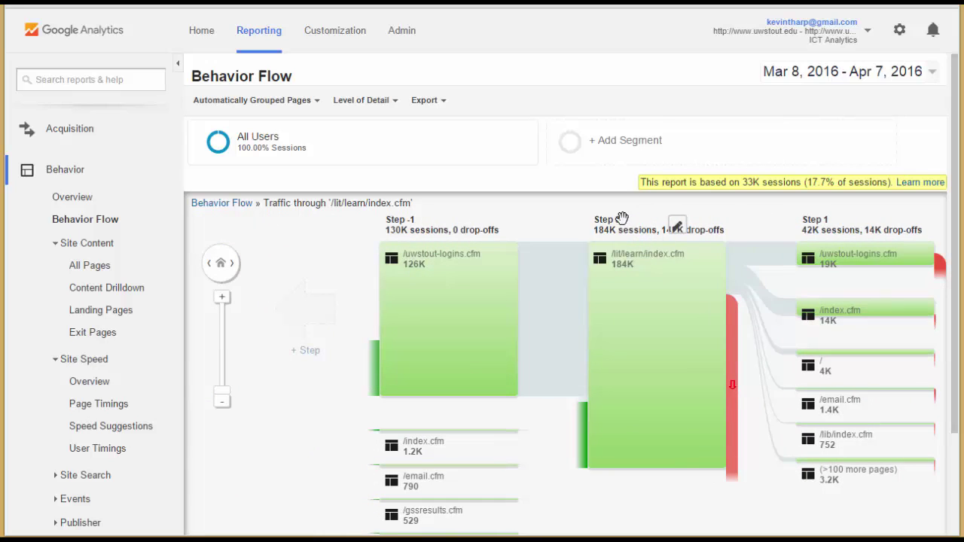
{"action": "mouse_move", "coordinate": [679, 374]}
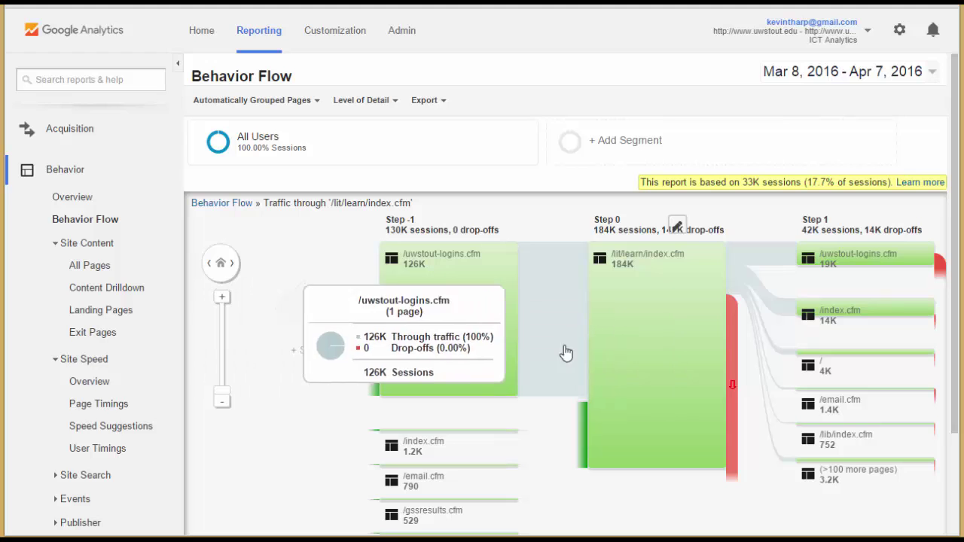
{"action": "left_click_drag", "start_coordinate": [754, 502], "coordinate": [555, 492]}
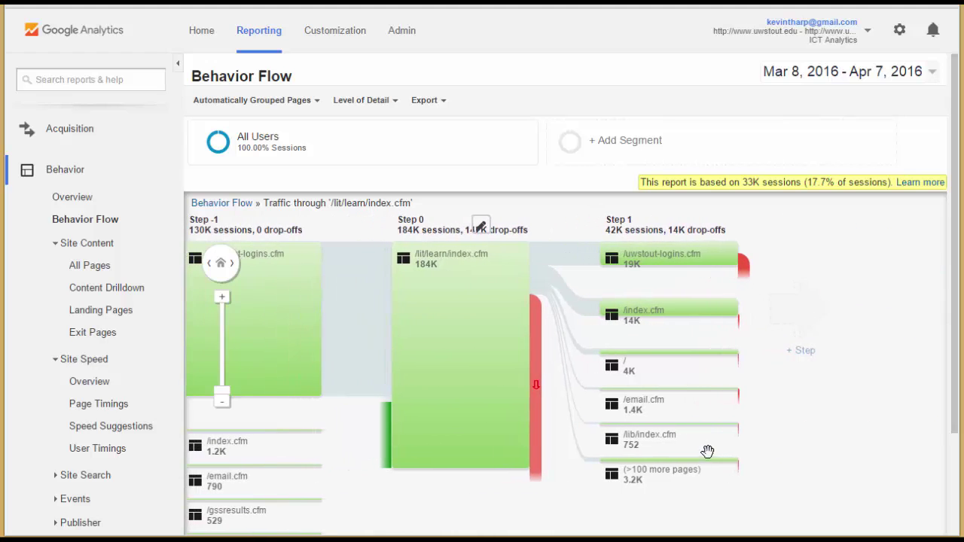
{"action": "mouse_move", "coordinate": [609, 337]}
{"action": "mouse_move", "coordinate": [745, 276]}
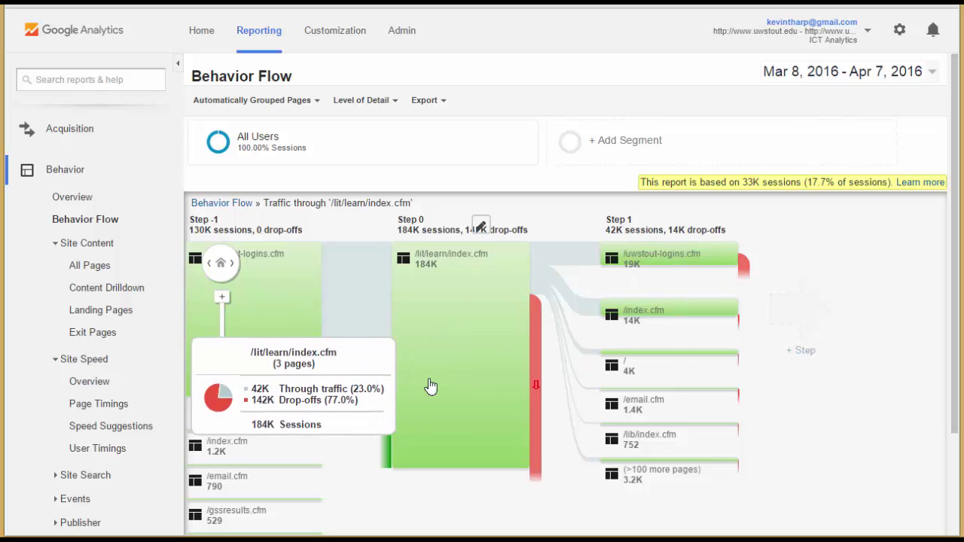
{"action": "mouse_move", "coordinate": [537, 368]}
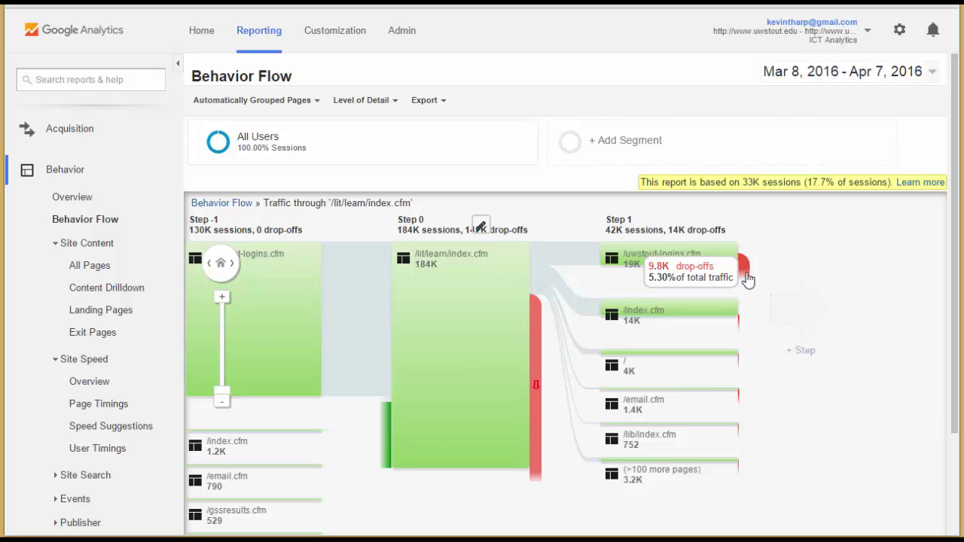
{"action": "left_click_drag", "start_coordinate": [572, 504], "coordinate": [536, 479]}
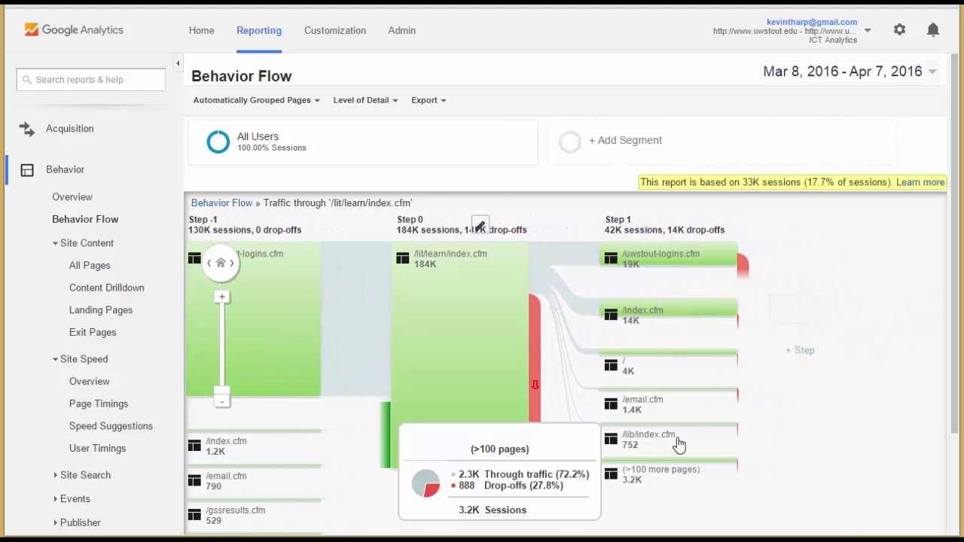
Step: Add Step 2 and Step 3 columns after /lit/learn/index.cfm, then pan back to Step -1
{"action": "left_click", "coordinate": [796, 357]}
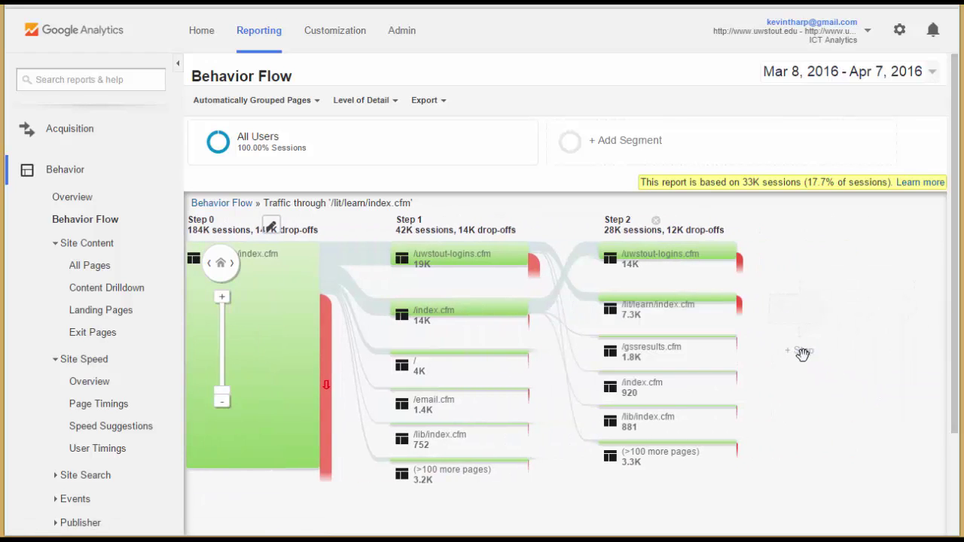
{"action": "left_click", "coordinate": [797, 358]}
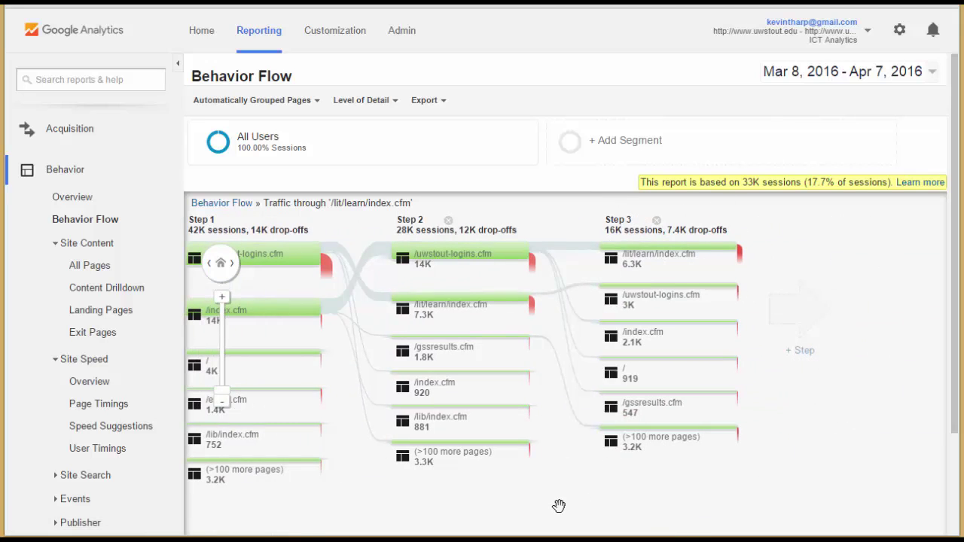
{"action": "left_click_drag", "start_coordinate": [559, 506], "coordinate": [915, 497]}
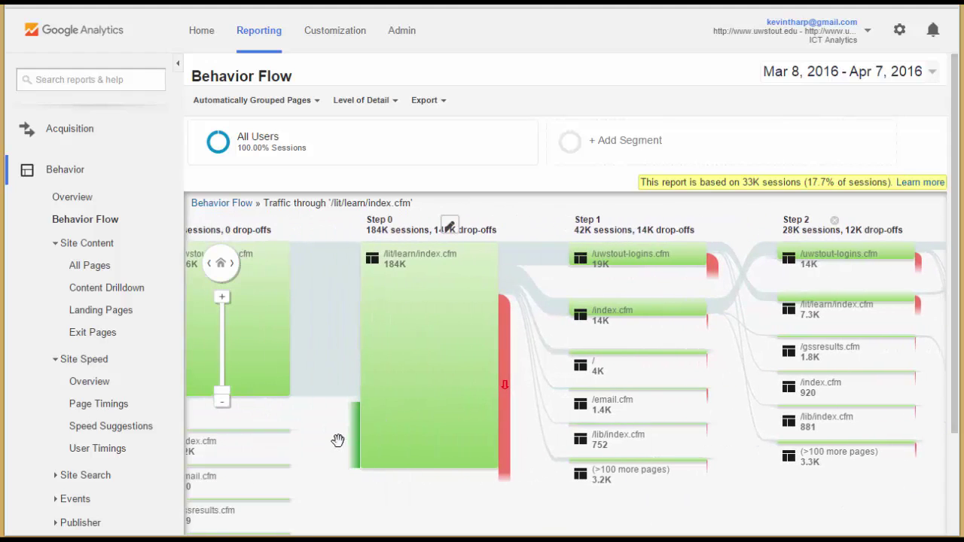
{"action": "left_click_drag", "start_coordinate": [321, 430], "coordinate": [578, 443]}
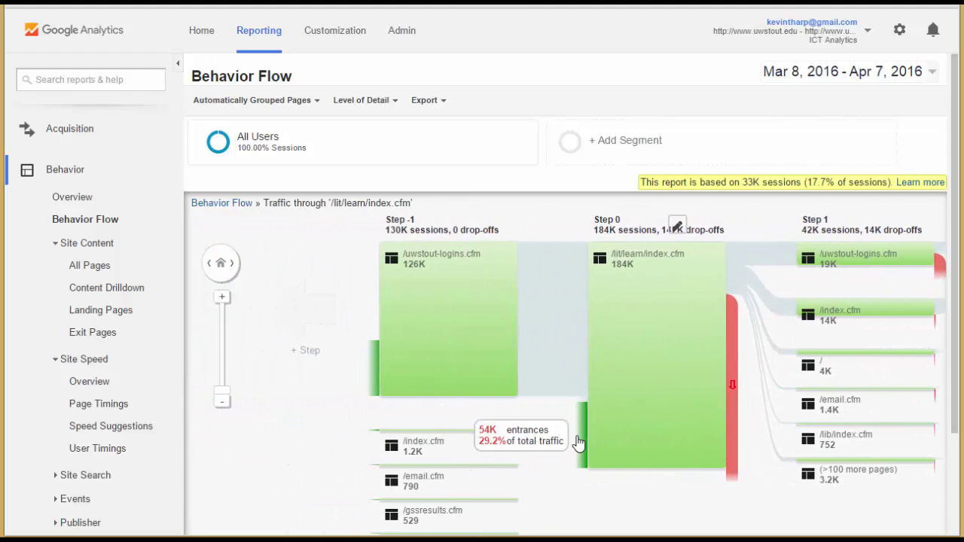
Step: Add a Step -2 column and review its 82K sessions, led by /index.cfm at 62K
{"action": "left_click", "coordinate": [314, 360]}
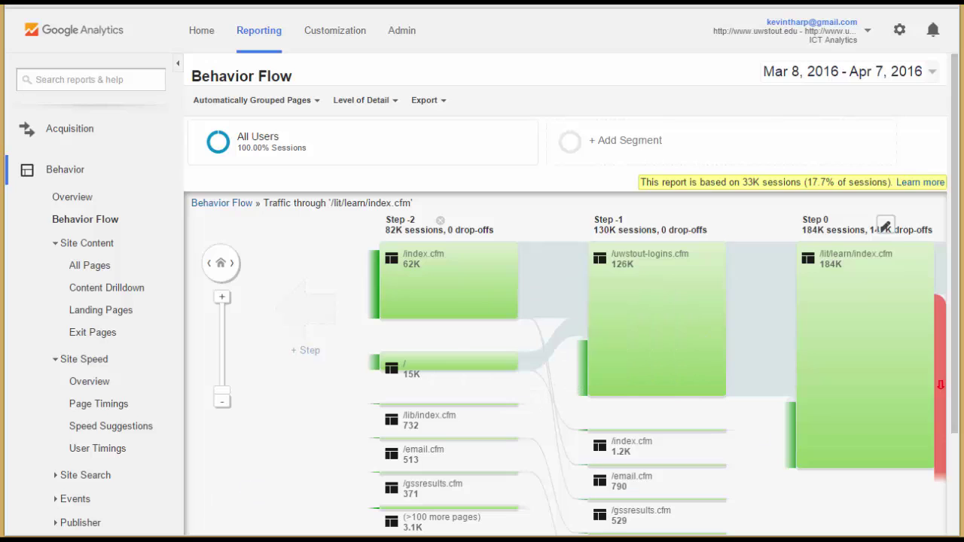
{"action": "mouse_move", "coordinate": [792, 445]}
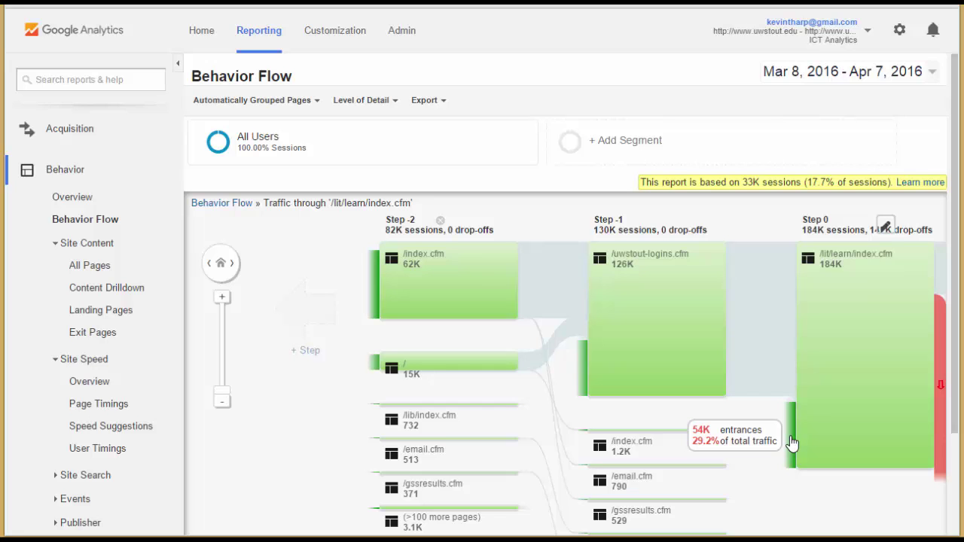
{"action": "mouse_move", "coordinate": [846, 364]}
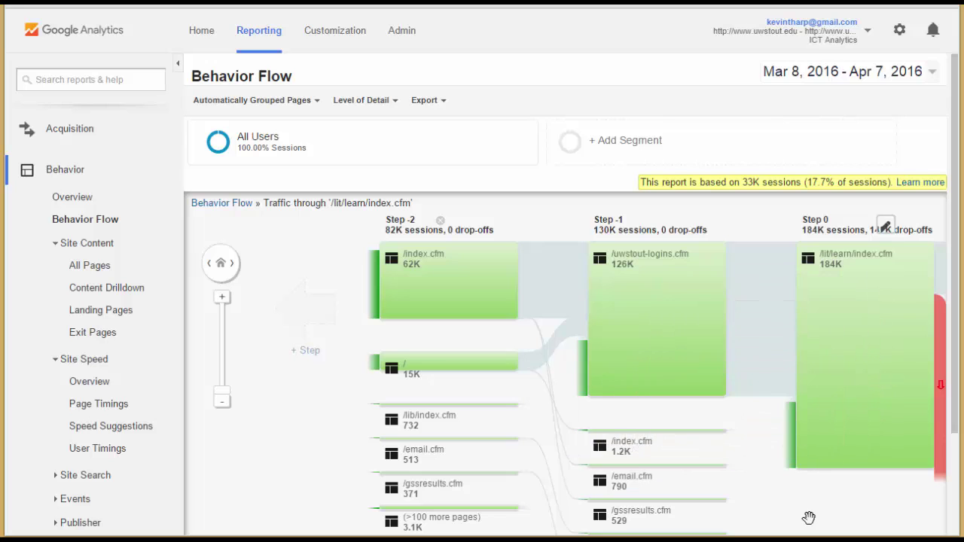
{"action": "mouse_move", "coordinate": [784, 349]}
{"action": "mouse_move", "coordinate": [438, 369]}
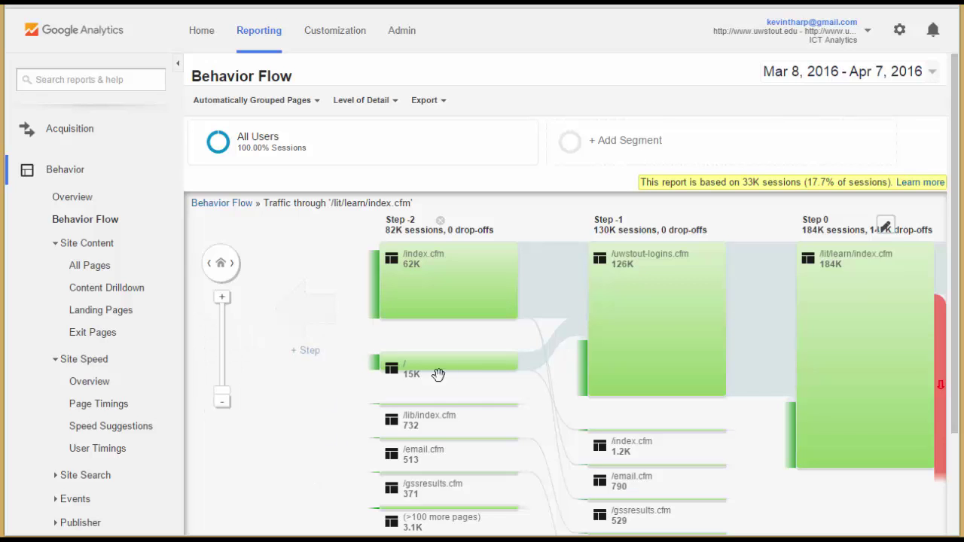
{"action": "mouse_move", "coordinate": [428, 367]}
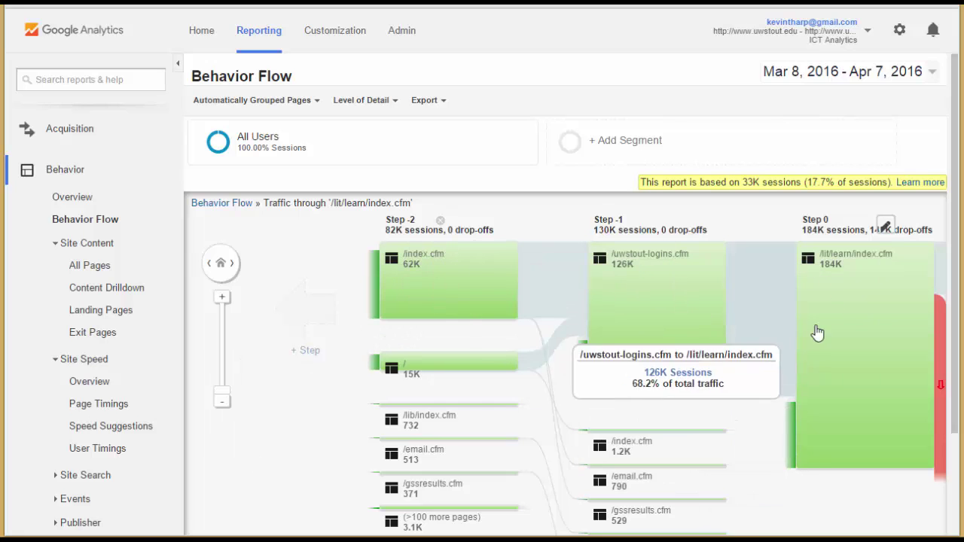
{"action": "mouse_move", "coordinate": [885, 332]}
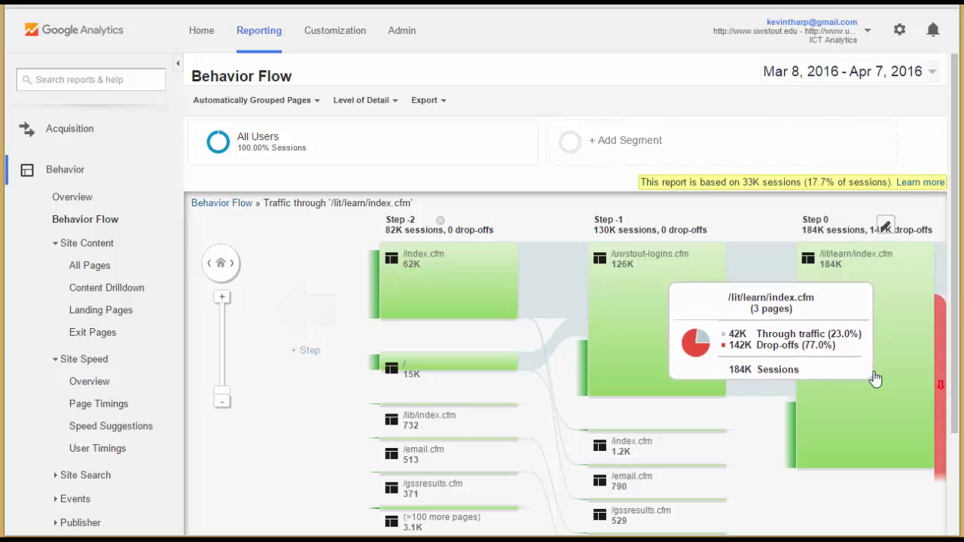
{"action": "mouse_move", "coordinate": [791, 441]}
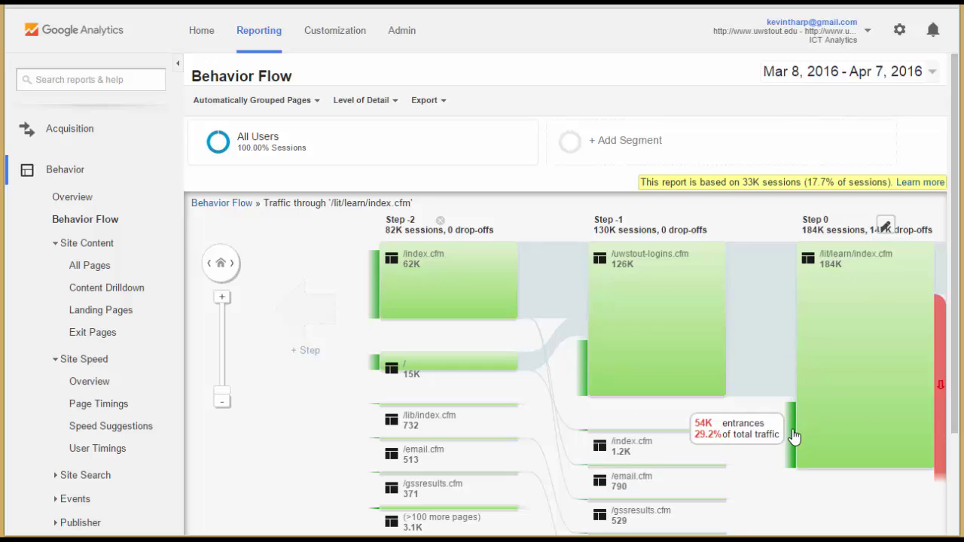
{"action": "mouse_move", "coordinate": [846, 309]}
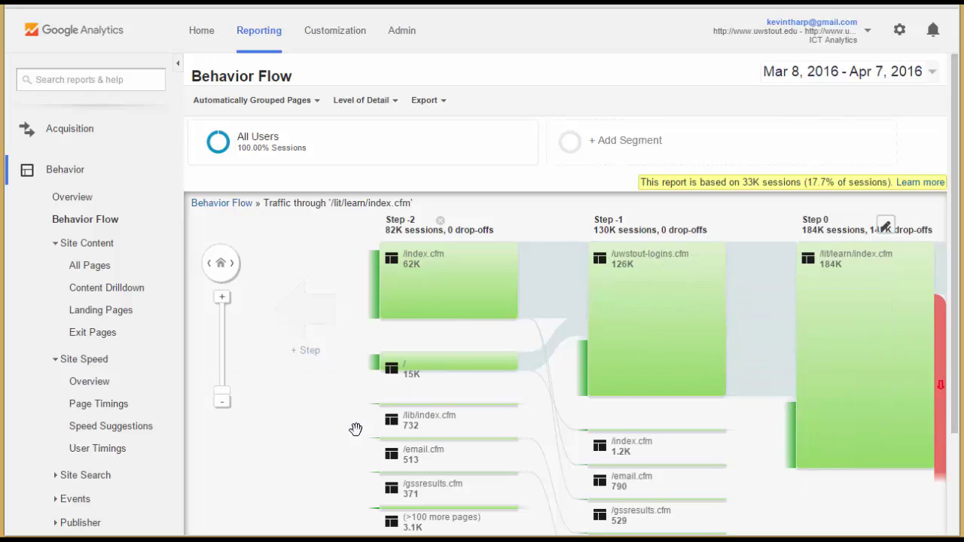
Step: Add Step -3 and Step -4 columns, reaching back to 9.2K sessions led by /index.cfm
{"action": "left_click", "coordinate": [295, 357]}
{"action": "mouse_move", "coordinate": [564, 312]}
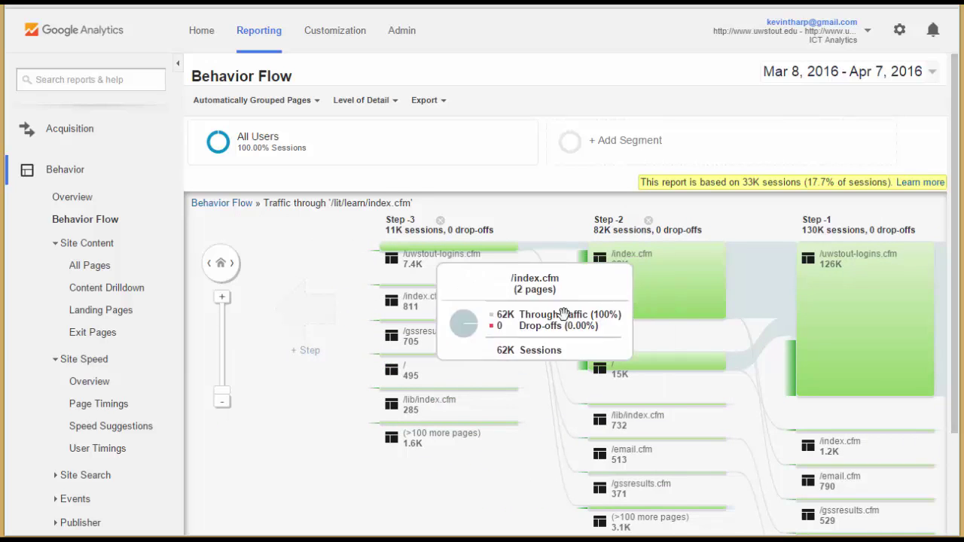
{"action": "mouse_move", "coordinate": [419, 328]}
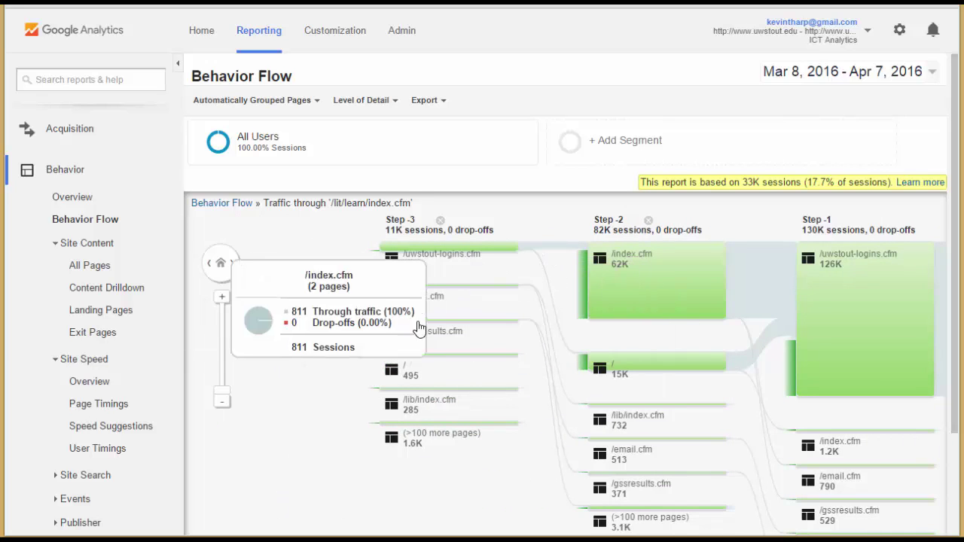
{"action": "mouse_move", "coordinate": [431, 262]}
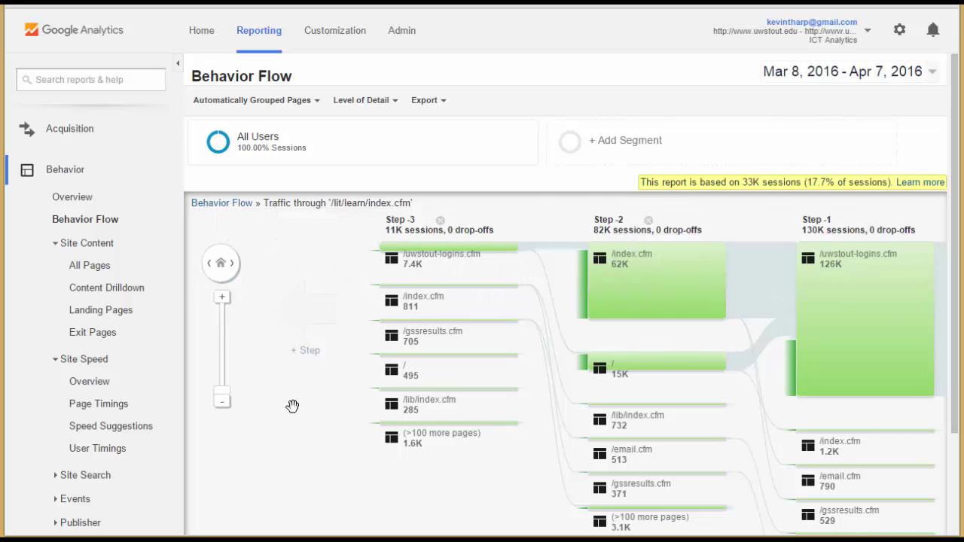
{"action": "left_click", "coordinate": [298, 360]}
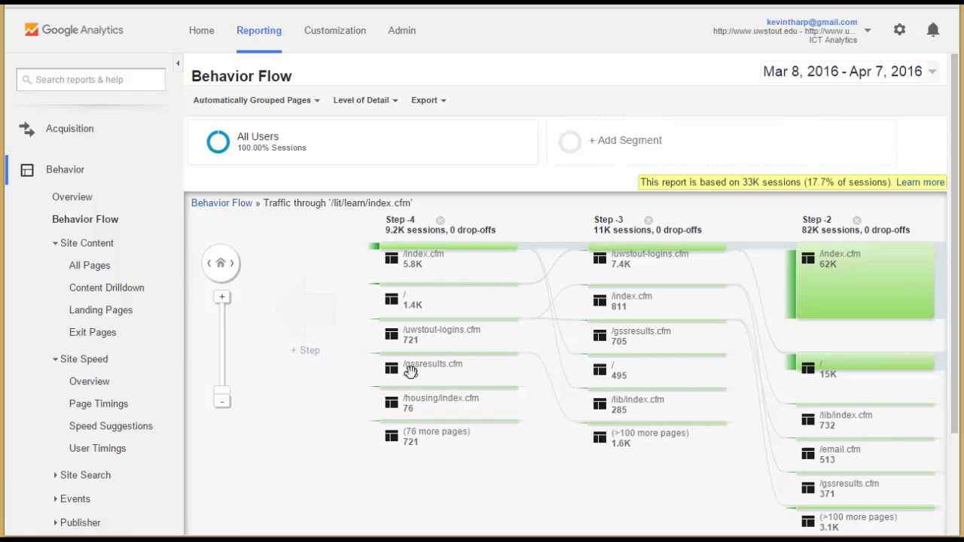
Step: Pan across Steps -3 through 1 and bring up options for the Step -2 /index.cfm node
{"action": "left_click_drag", "start_coordinate": [693, 362], "coordinate": [428, 415]}
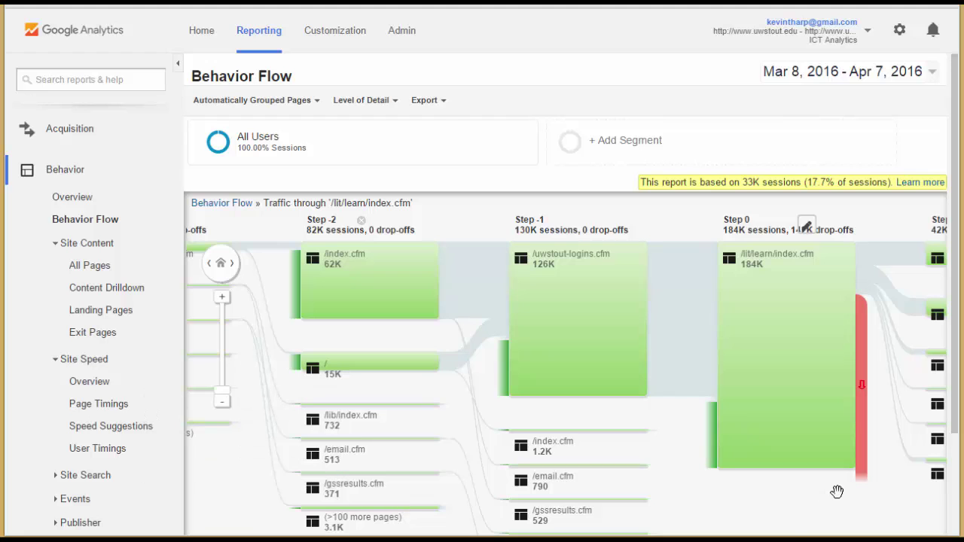
{"action": "left_click_drag", "start_coordinate": [837, 491], "coordinate": [774, 506]}
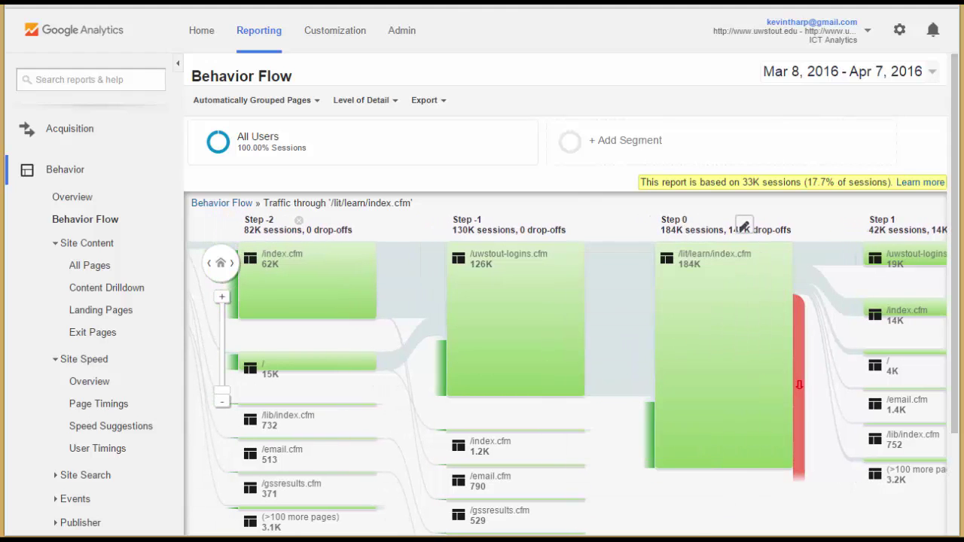
{"action": "left_click_drag", "start_coordinate": [690, 510], "coordinate": [803, 500]}
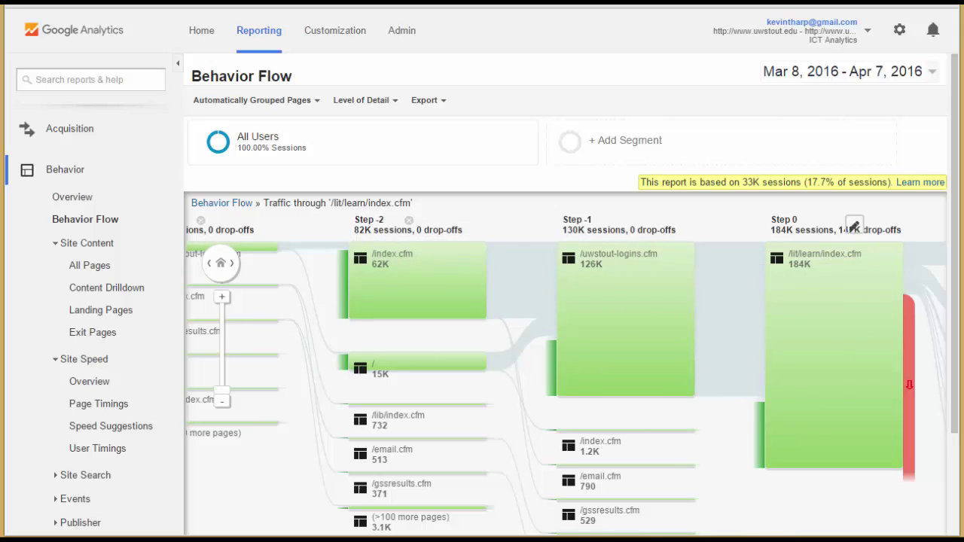
{"action": "left_click_drag", "start_coordinate": [808, 510], "coordinate": [777, 510]}
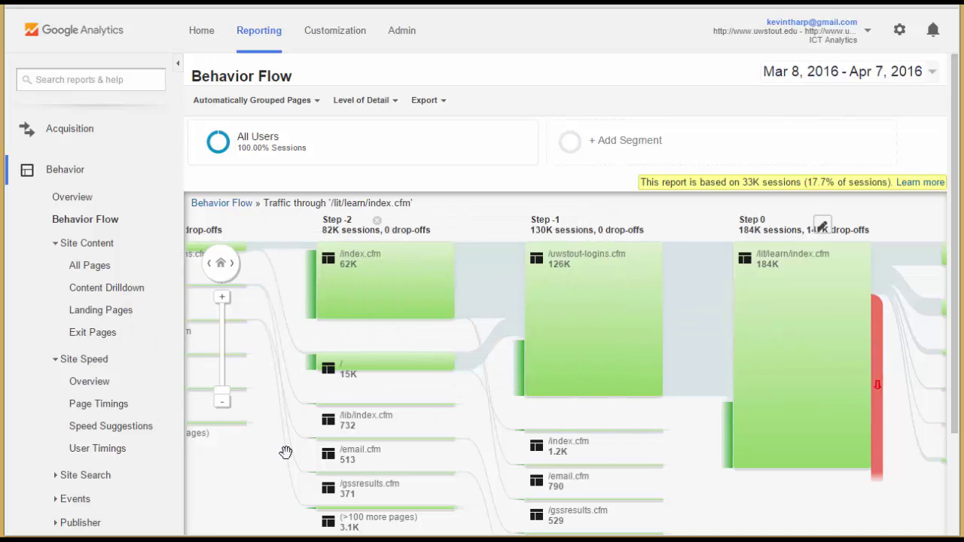
{"action": "left_click", "coordinate": [366, 300]}
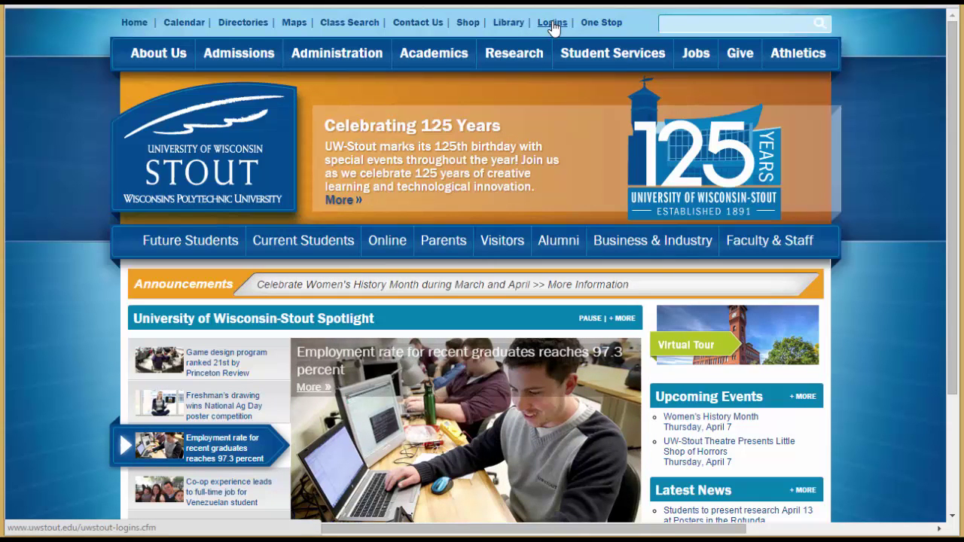
Step: Browse from the UW-Stout Logins page to Learn@UW-Stout and its UW-Stout Login sign-in page
{"action": "left_click", "coordinate": [552, 24]}
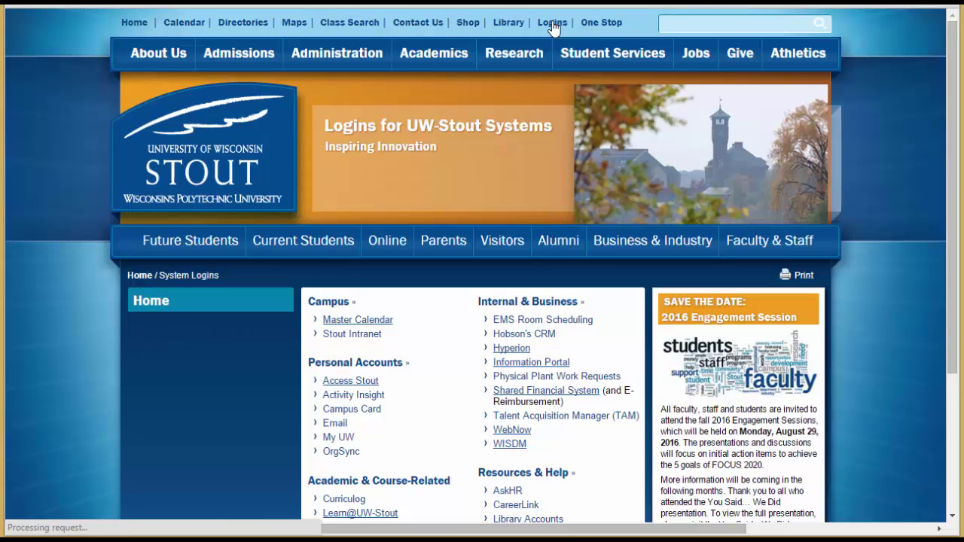
{"action": "scroll", "coordinate": [443, 413], "scroll_direction": "down", "scroll_amount": 1}
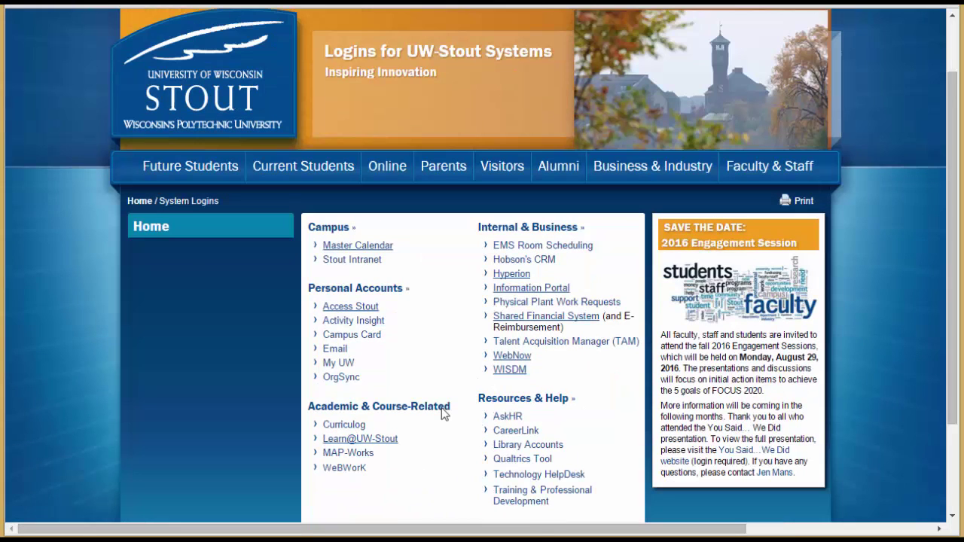
{"action": "left_click", "coordinate": [372, 444]}
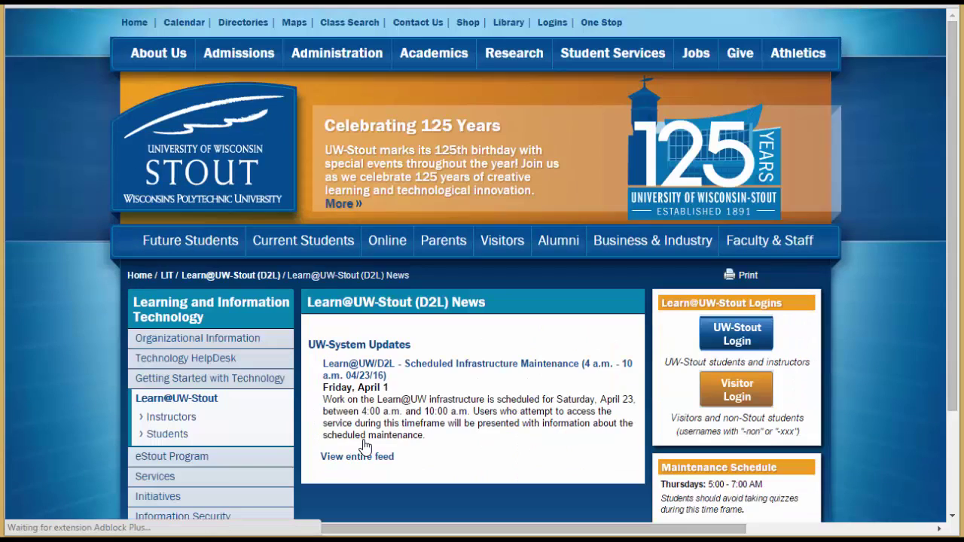
{"action": "left_click", "coordinate": [738, 338]}
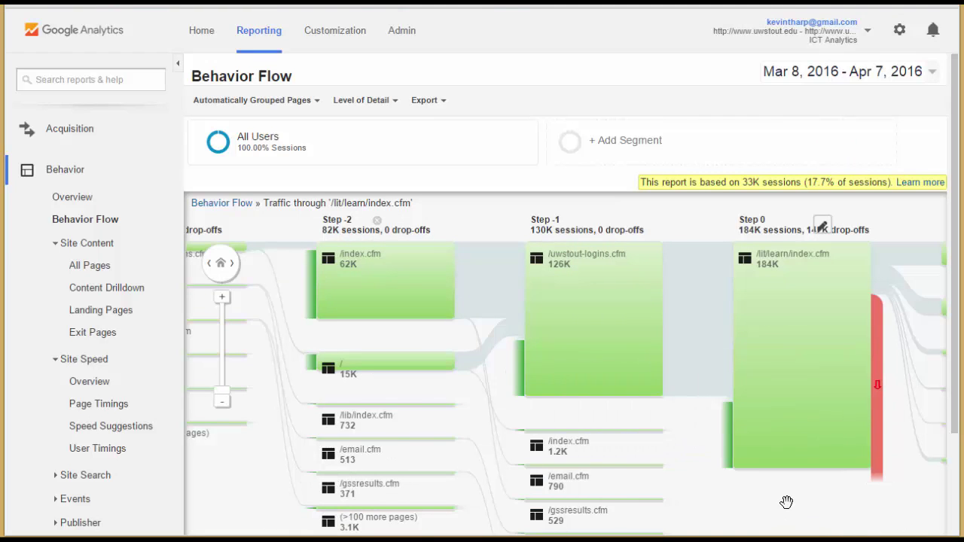
Step: Go back from the sign-in page to the System Logins page
{"action": "left_click_drag", "start_coordinate": [786, 502], "coordinate": [711, 500]}
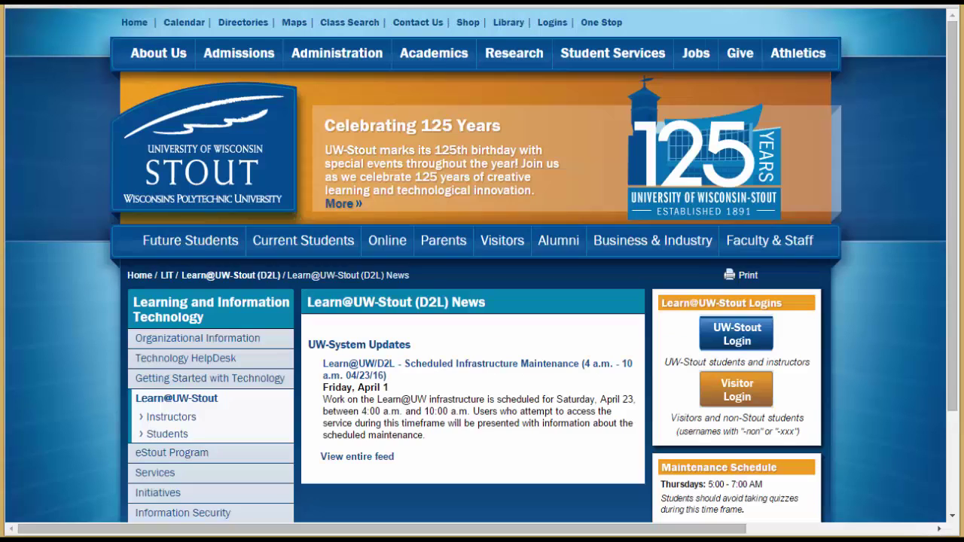
{"action": "key", "text": "alt+Left"}
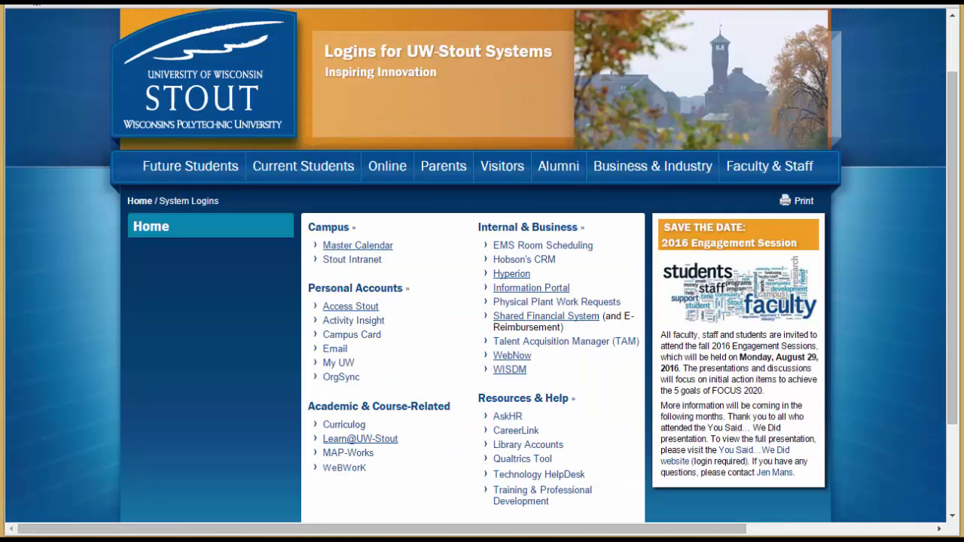
{"action": "scroll", "coordinate": [948, 67], "scroll_direction": "up", "scroll_amount": 1}
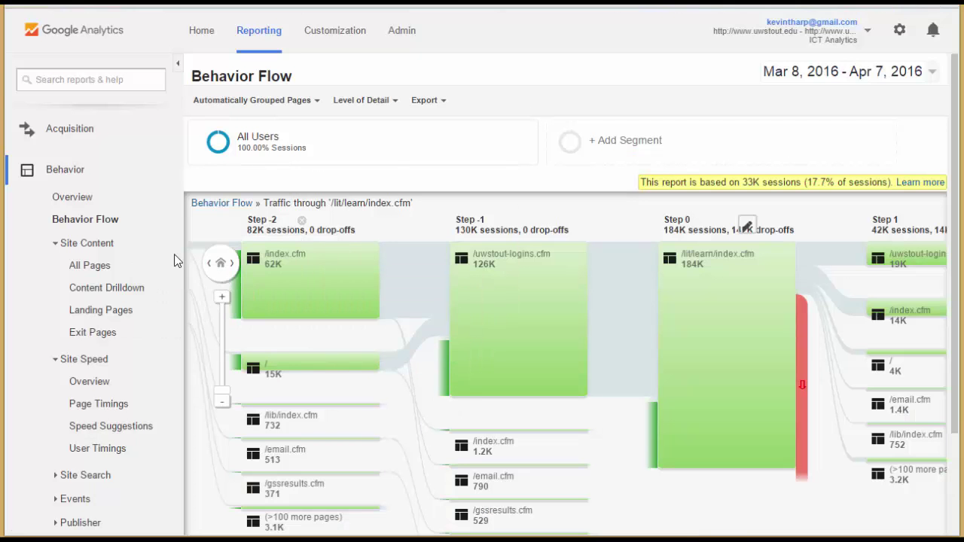
Step: Show Behavior > Overview and scroll down to its Page table of most-viewed pages
{"action": "left_click", "coordinate": [90, 201]}
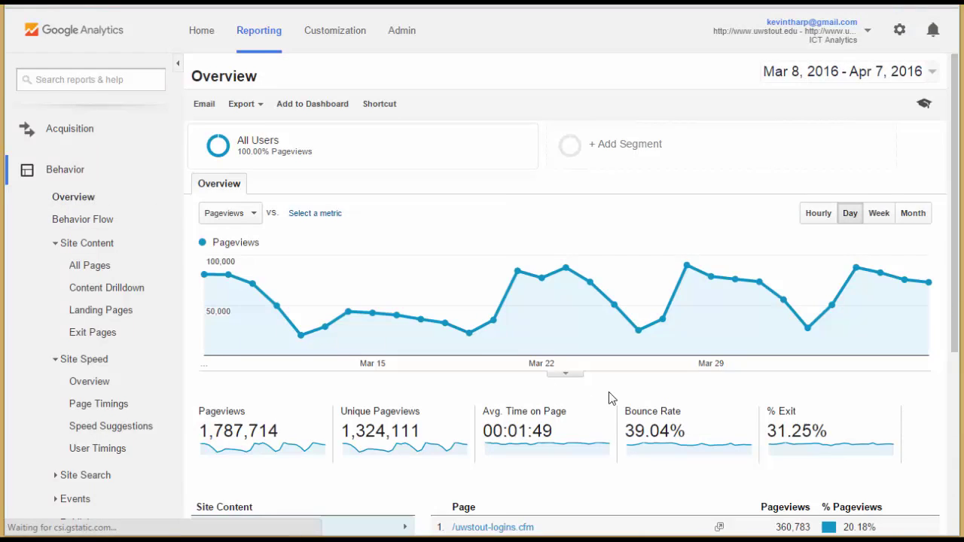
{"action": "scroll", "coordinate": [609, 403], "scroll_direction": "down", "scroll_amount": 5}
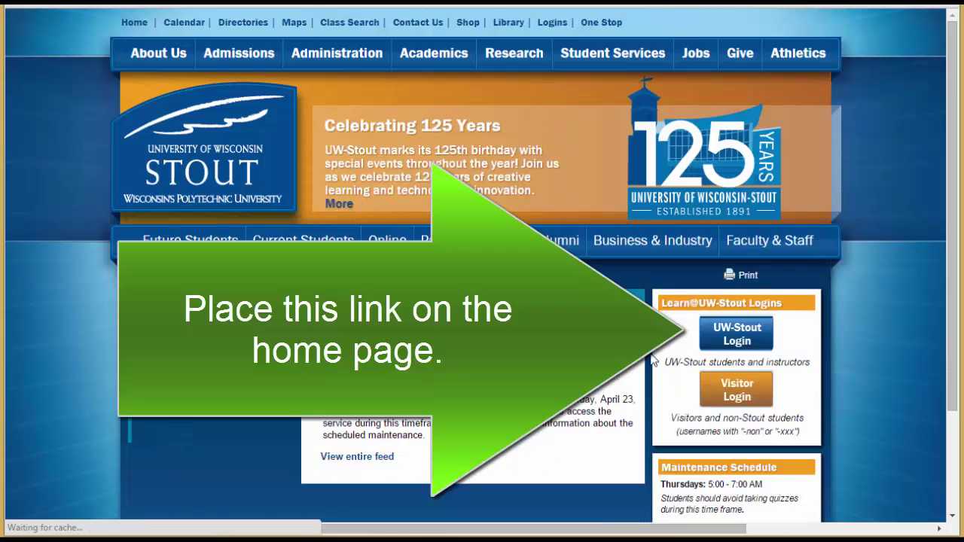
Step: Use the UW-Stout Login button under Learn@UW-Stout Logins to reach the sign-in page
{"action": "left_click", "coordinate": [727, 343]}
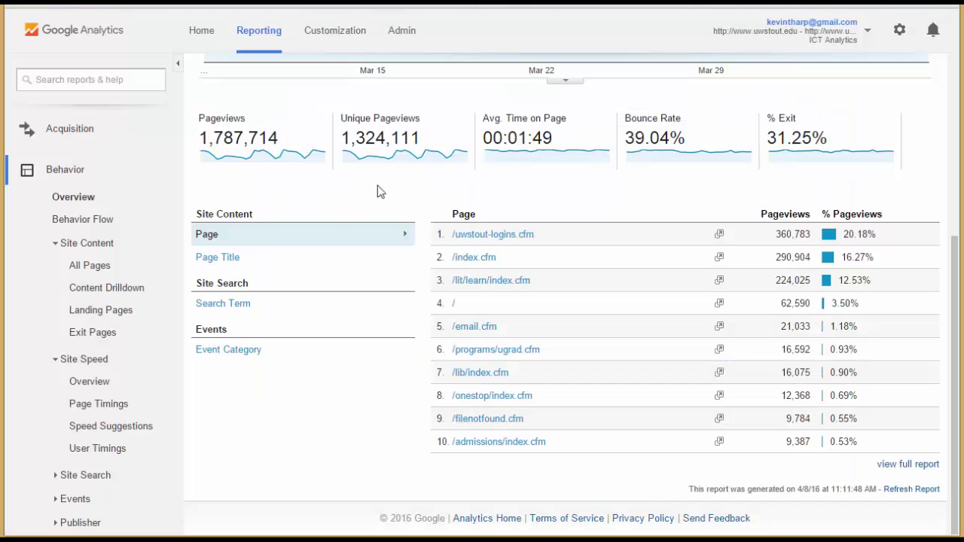
Step: Reopen Behavior Flow and expand Acquisition in the Landing Page dimension list
{"action": "left_click", "coordinate": [84, 219]}
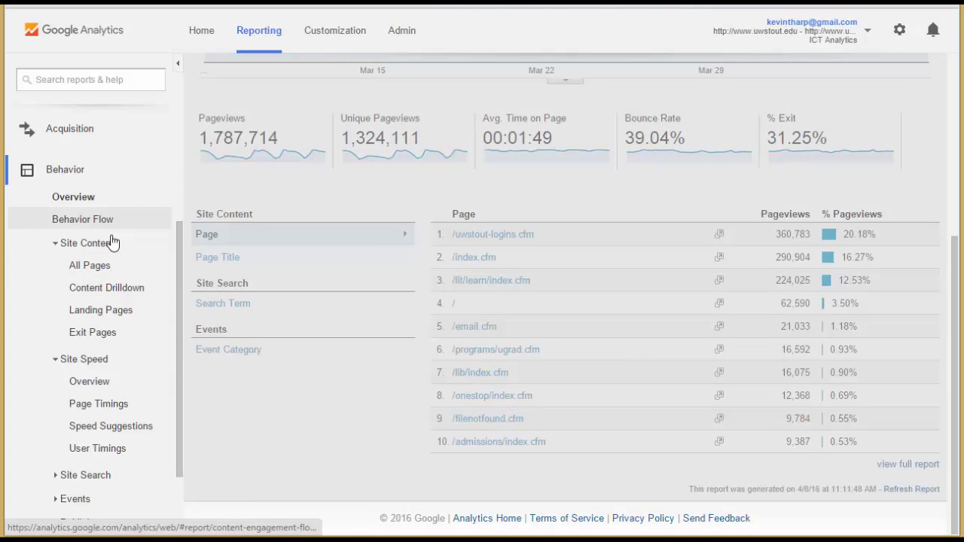
{"action": "scroll", "coordinate": [839, 349], "scroll_direction": "down", "scroll_amount": 1}
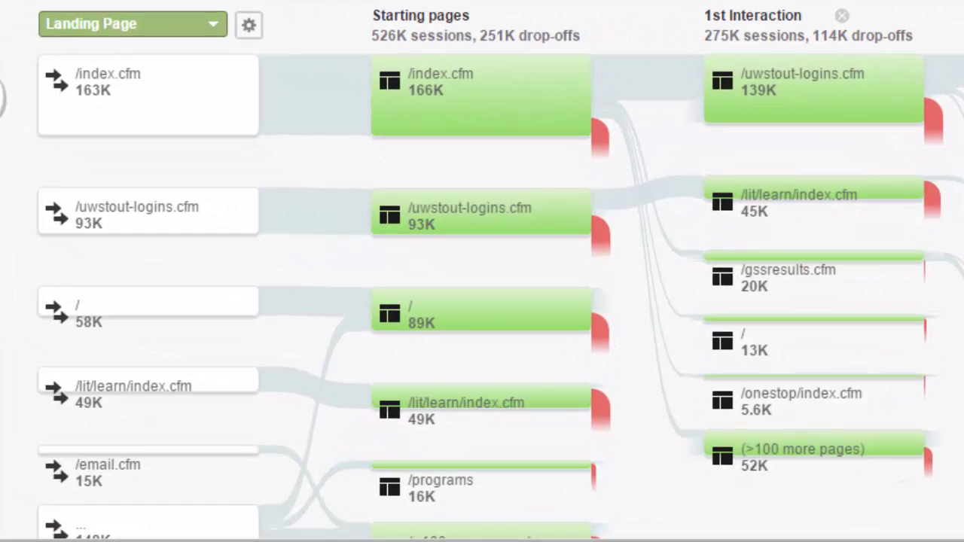
{"action": "left_click", "coordinate": [214, 31]}
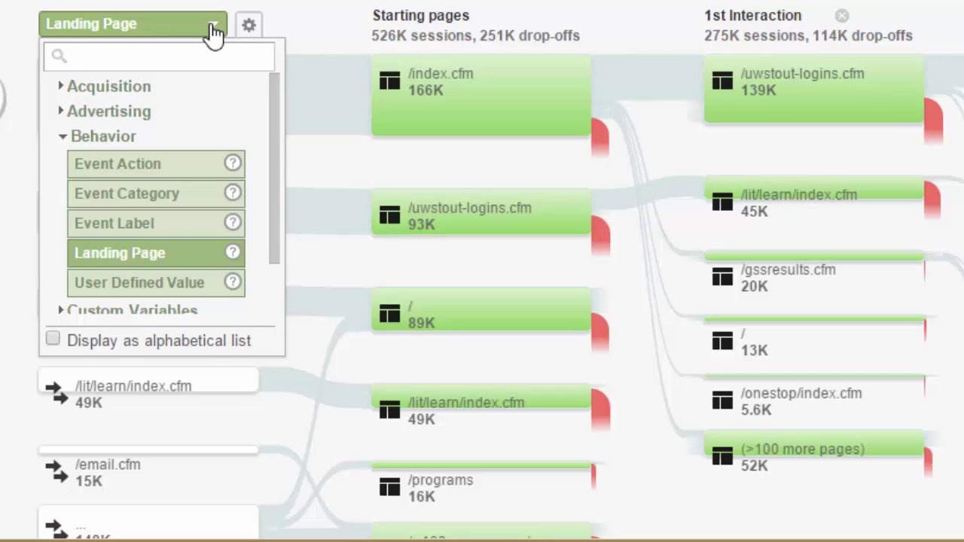
{"action": "left_click", "coordinate": [63, 88]}
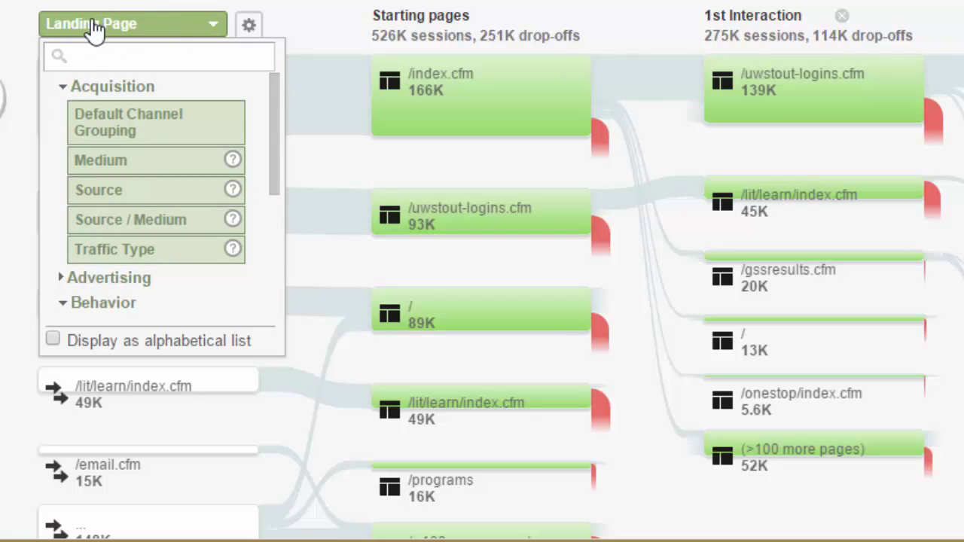
Step: Start the flow from Acquisition > Source / Medium and review google / organic and (direct) / (none)
{"action": "left_click", "coordinate": [217, 33]}
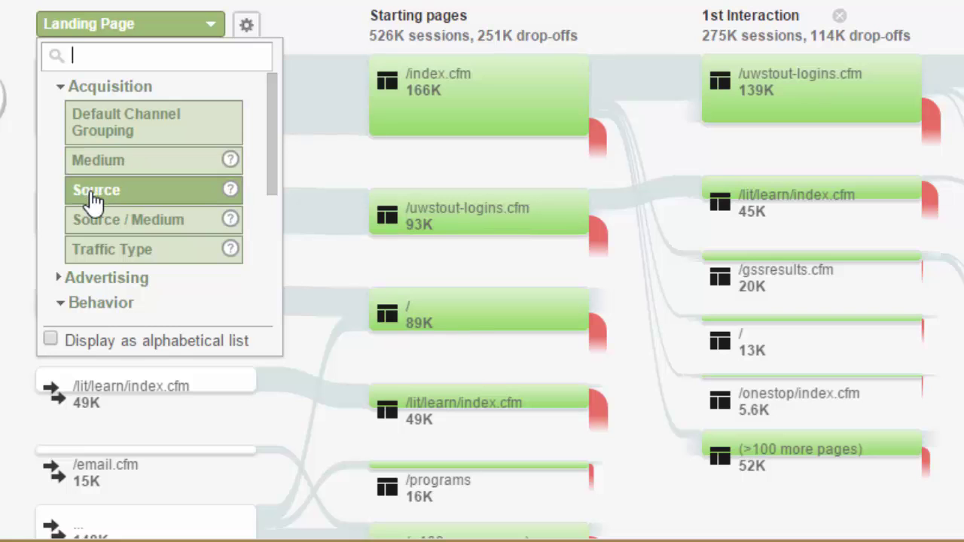
{"action": "left_click", "coordinate": [109, 226]}
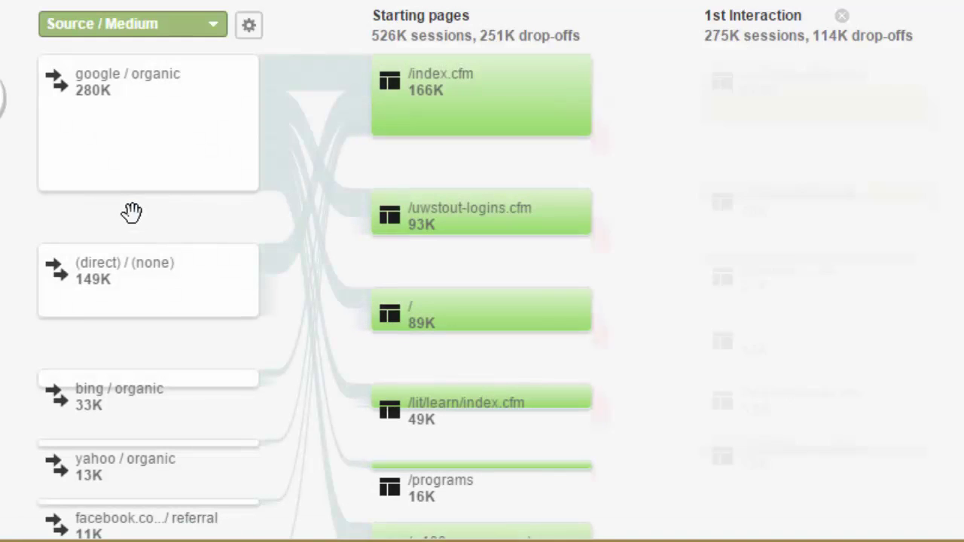
{"action": "scroll", "coordinate": [641, 135], "scroll_direction": "down", "scroll_amount": 2}
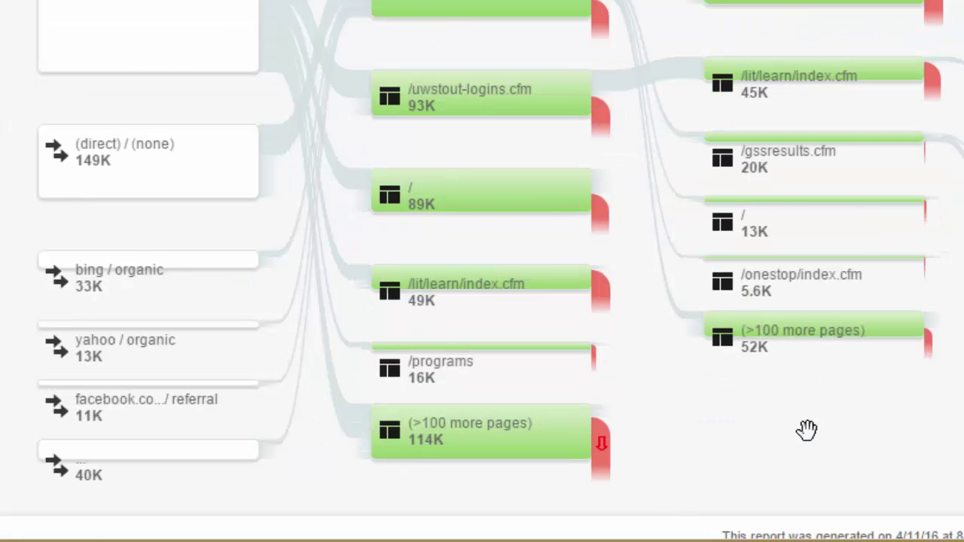
{"action": "scroll", "coordinate": [805, 429], "scroll_direction": "up", "scroll_amount": 2}
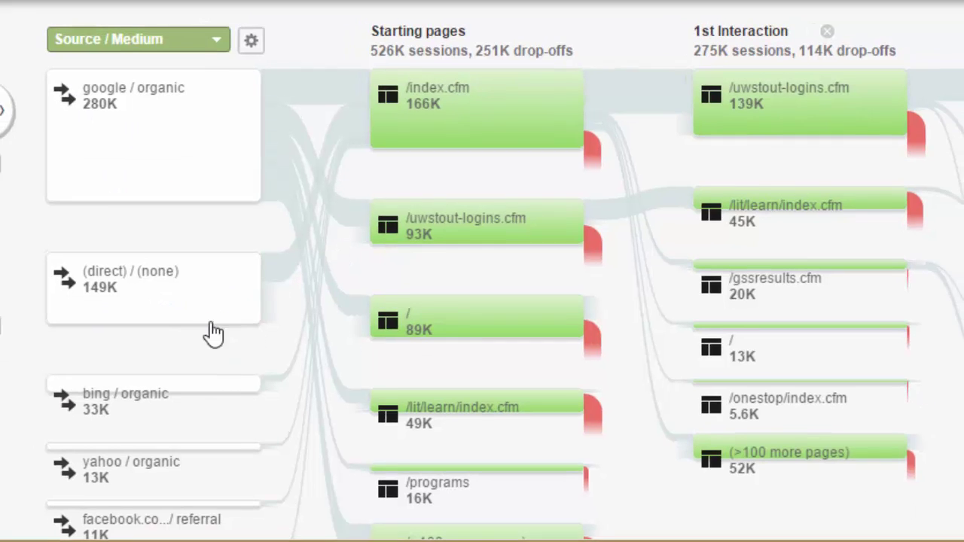
{"action": "scroll", "coordinate": [18, 428], "scroll_direction": "down", "scroll_amount": 1}
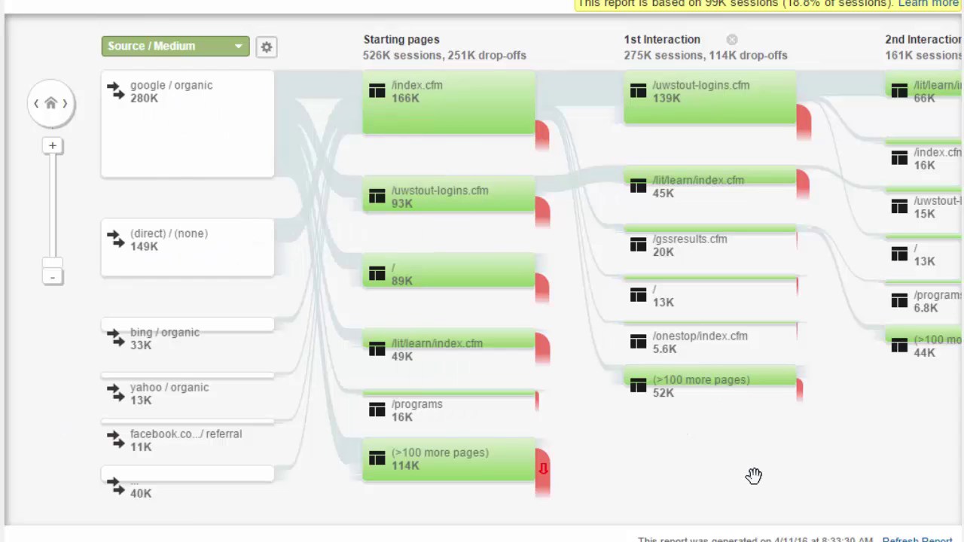
Step: Replace Source / Medium with Acquisition > Source as the flow's starting dimension
{"action": "left_click", "coordinate": [234, 48]}
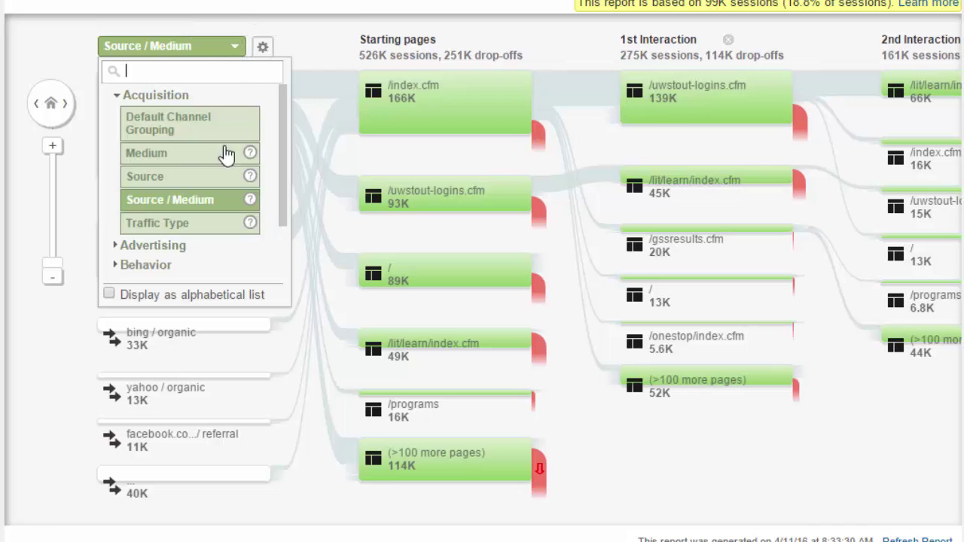
{"action": "left_click", "coordinate": [157, 174]}
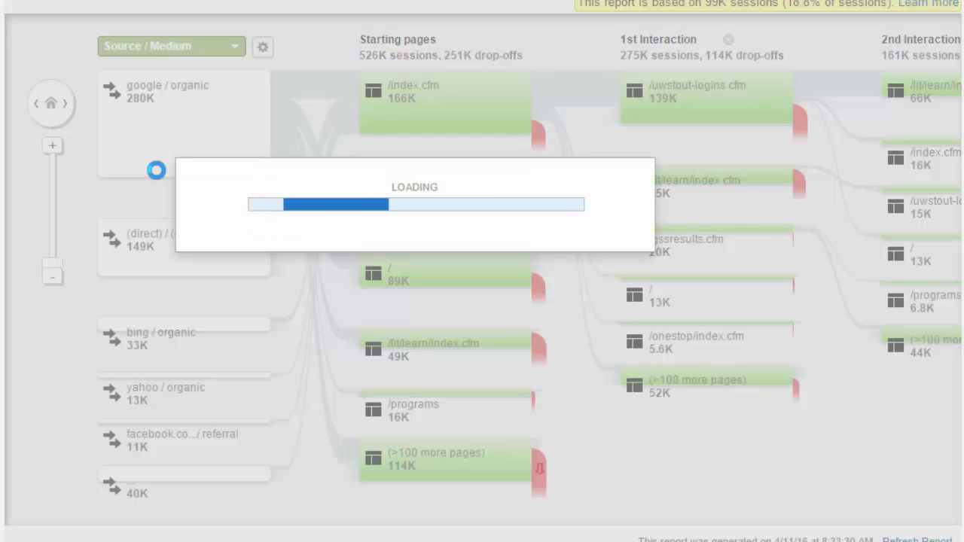